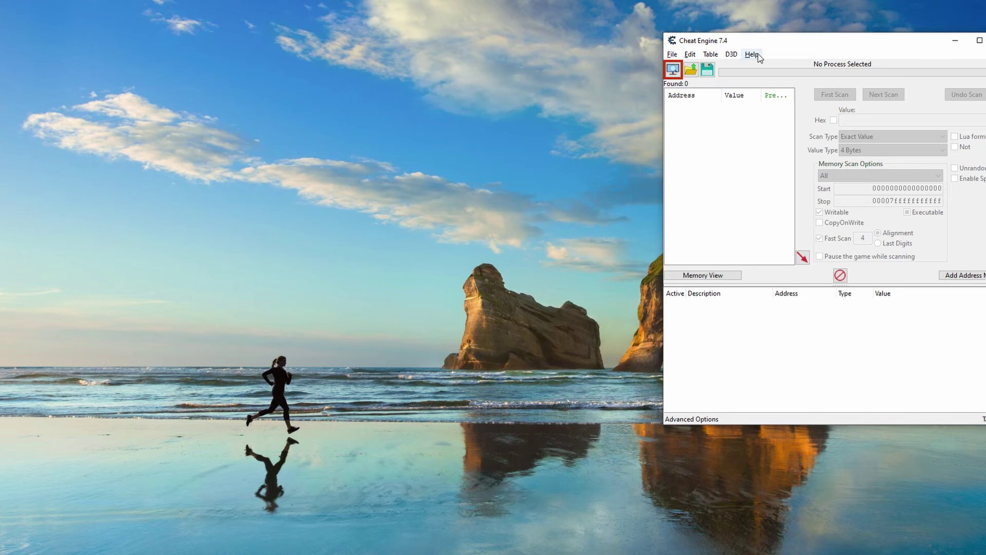
Step: Launch Need for Speed Heat by searching the system for "heat"
left_click_drag(771, 42, 767, 42)
key("super")
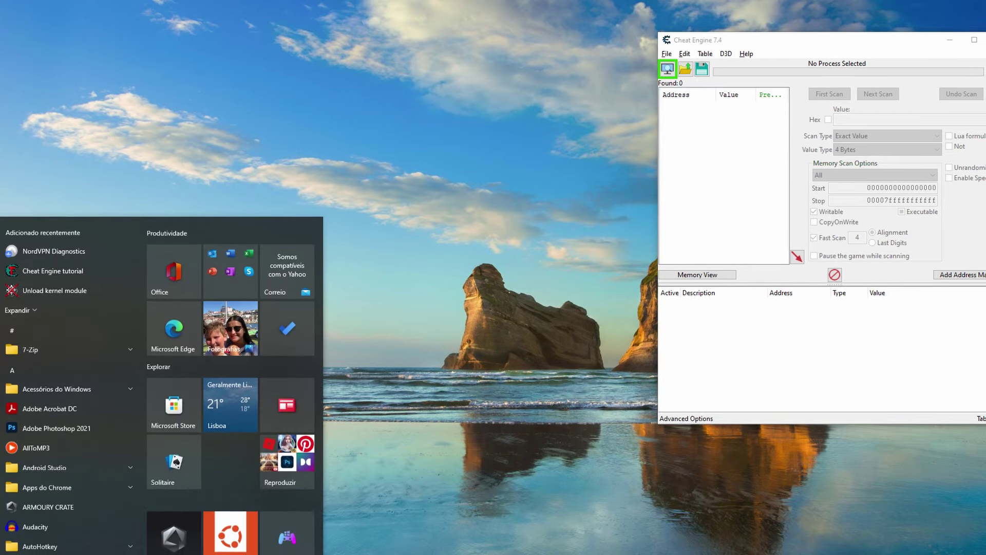
type("heat")
key("Return")
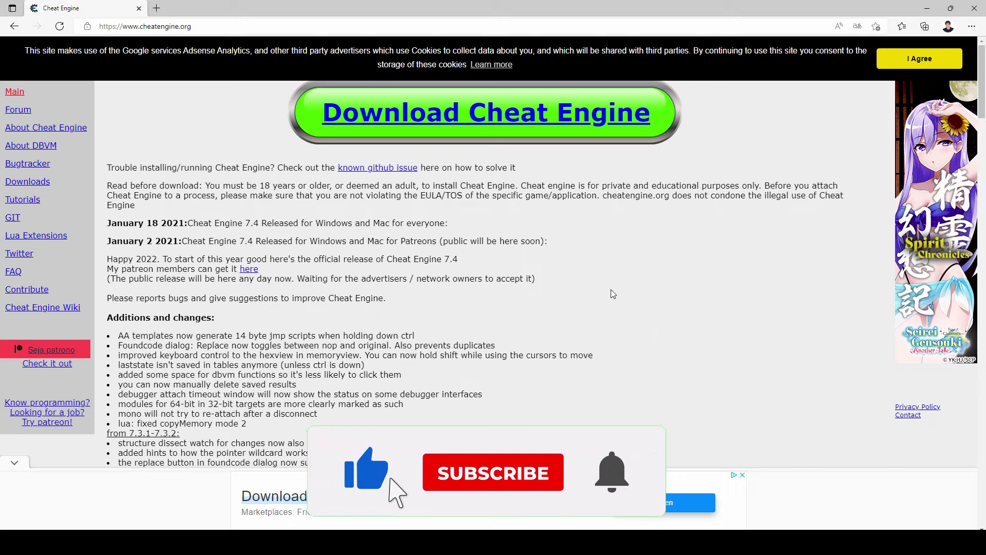
Step: Search the web for "cheat engine" in the browser, open the cheatengine.org site and close the search results tab
left_click(181, 30)
type("c")
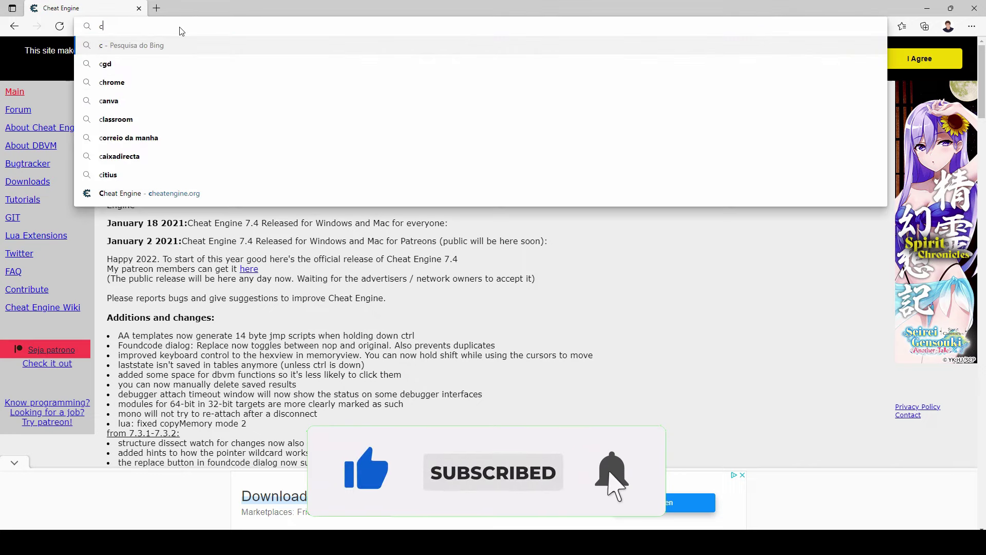
type("heat engine")
key("Return")
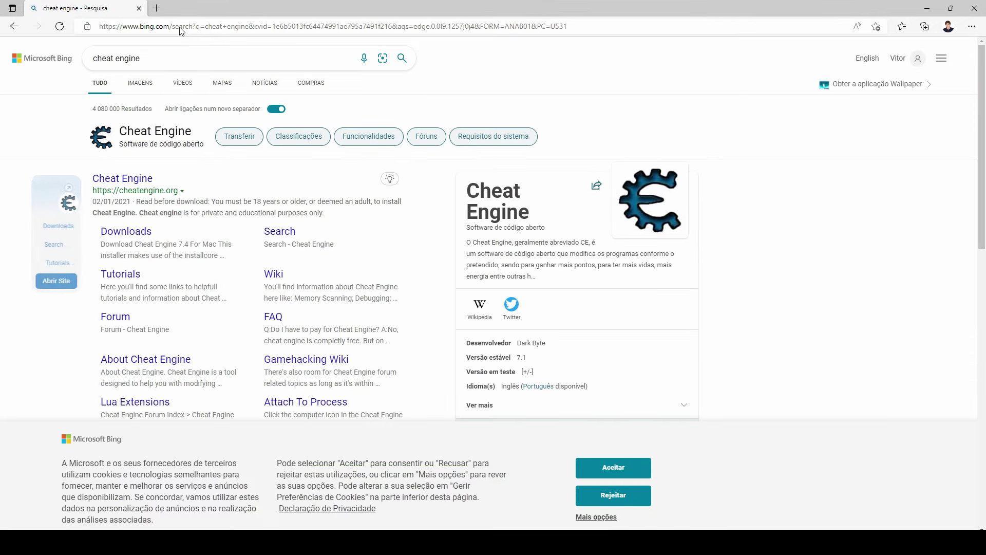
left_click(139, 179)
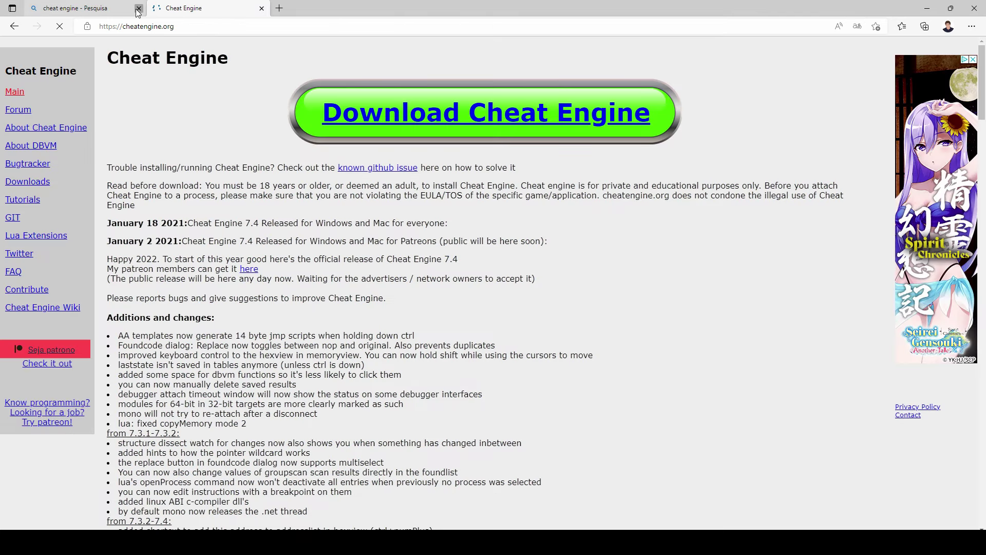
left_click(139, 8)
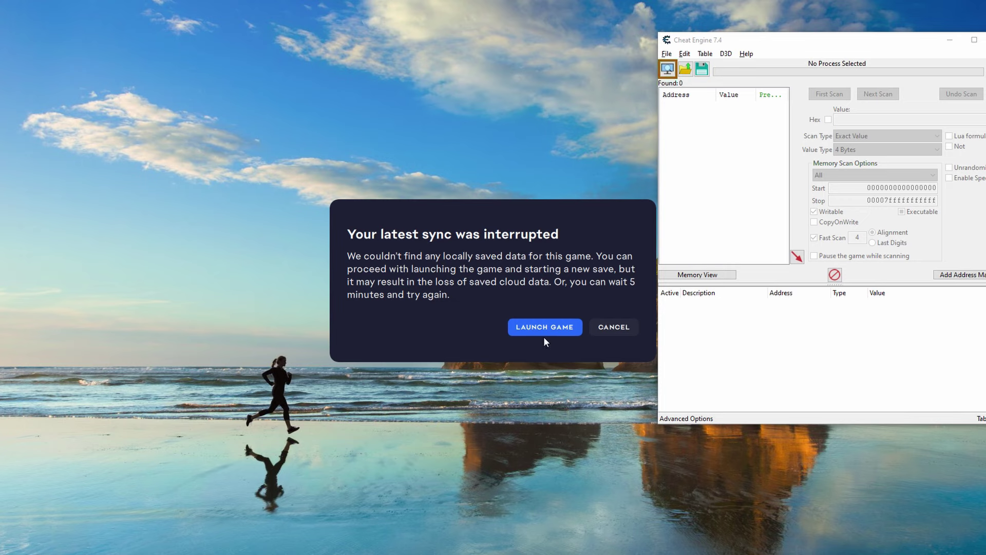
Step: Launch the game despite the interrupted sync and open the Need for Speed Heat process in Cheat Engine
left_click(545, 327)
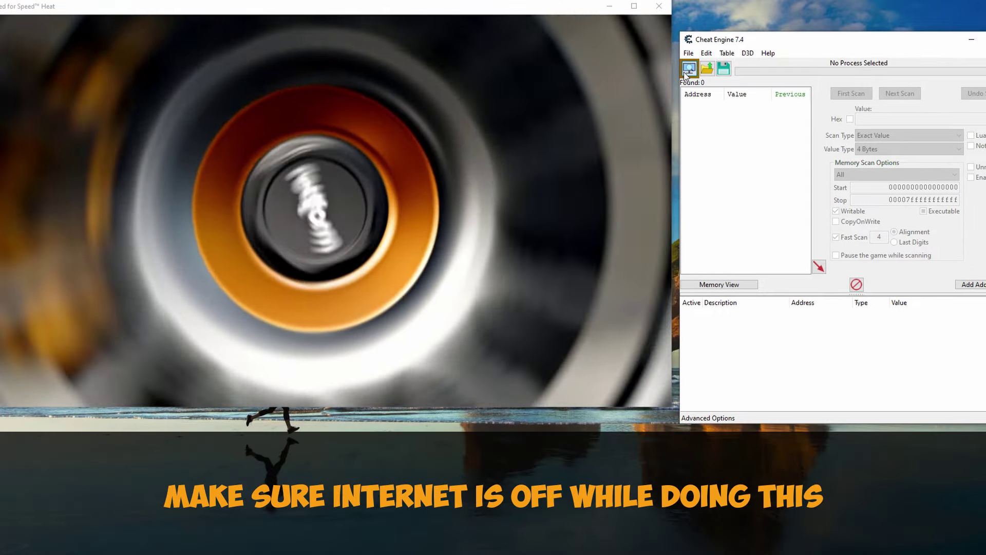
left_click(689, 68)
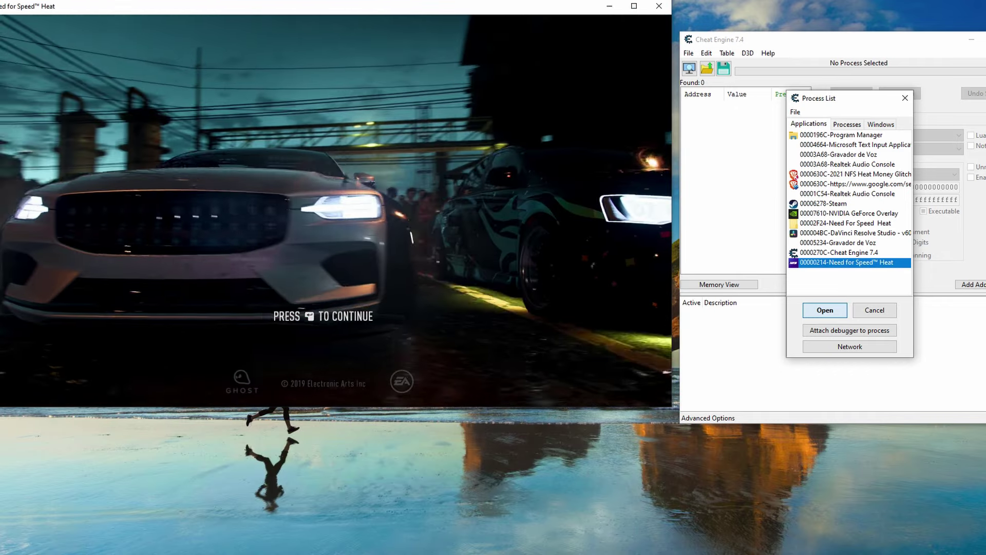
key("Return")
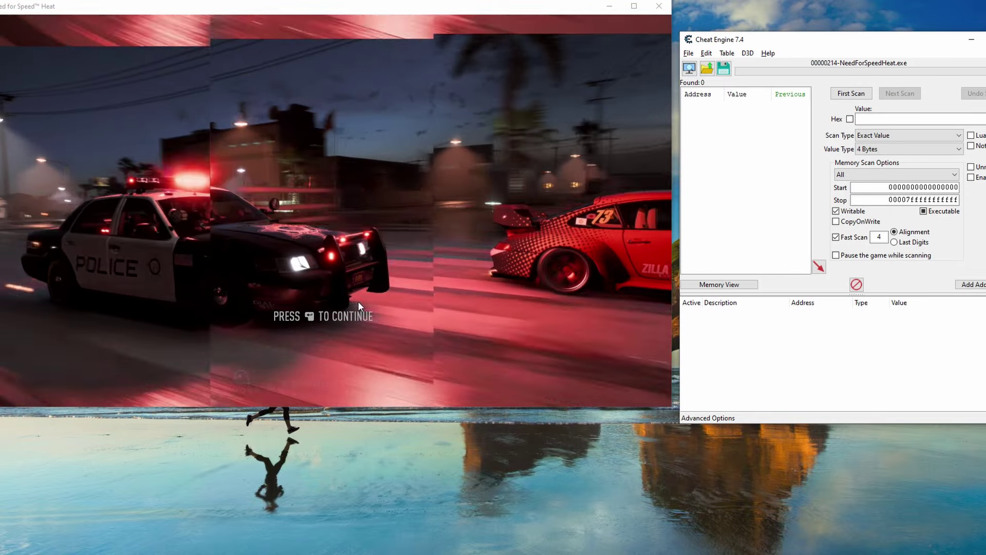
Step: Continue past the game's title screen, dismiss the offline notice and start Play Solo
left_click(358, 301)
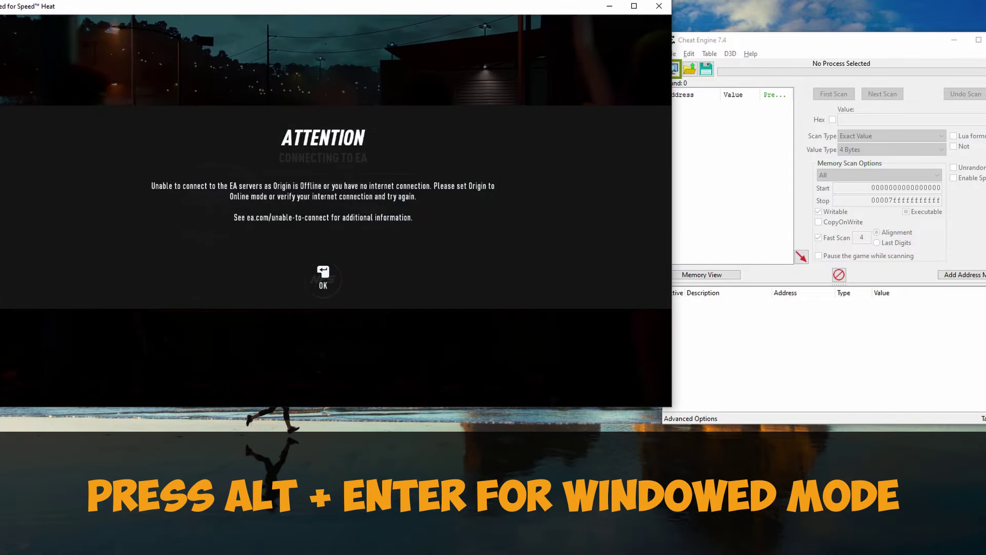
key("Return")
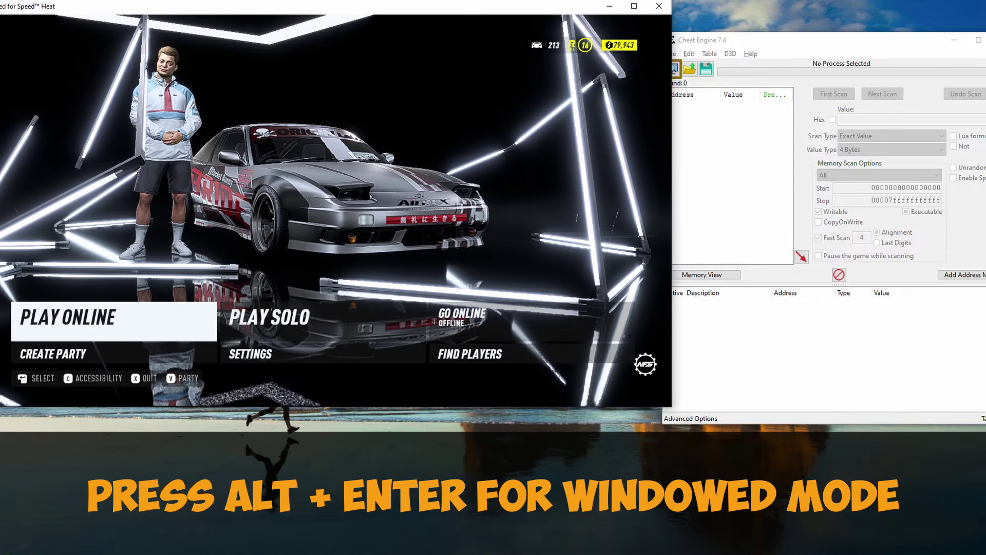
key("Right")
key("Return")
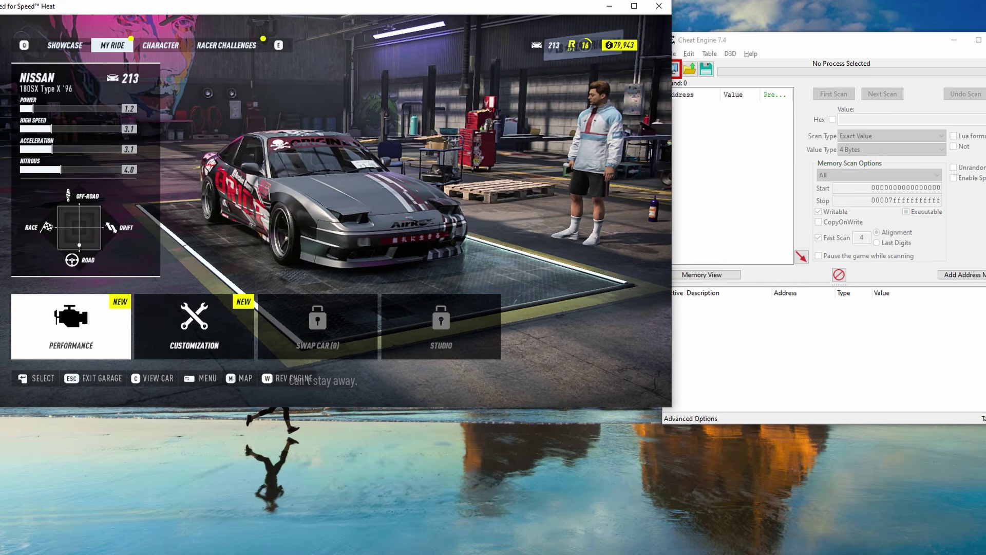
Step: Open the body customization of the car in the garage
key("Right")
key("Return")
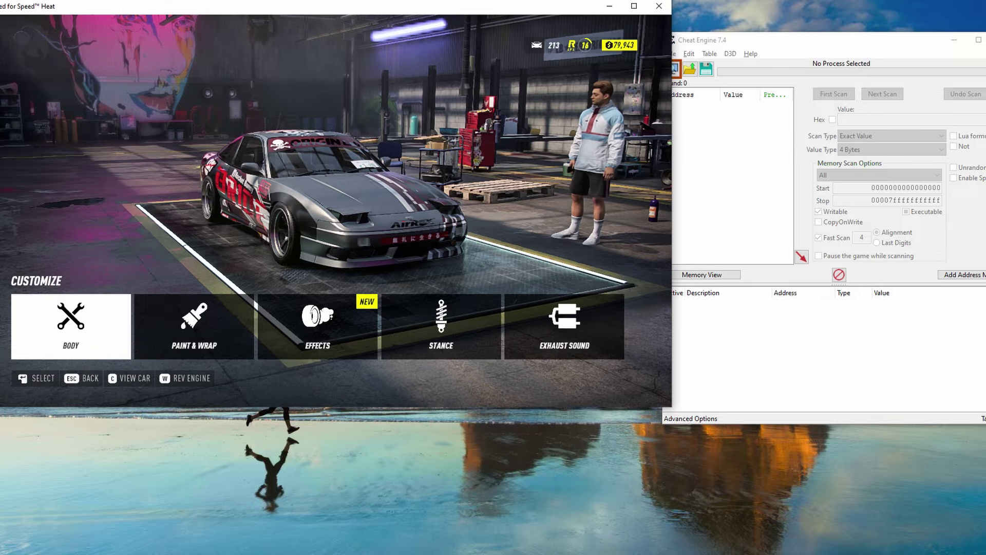
key("Return")
Step: Browse the first options for the car's rear bumper and return to the body parts
key("Left")
left_click(286, 237)
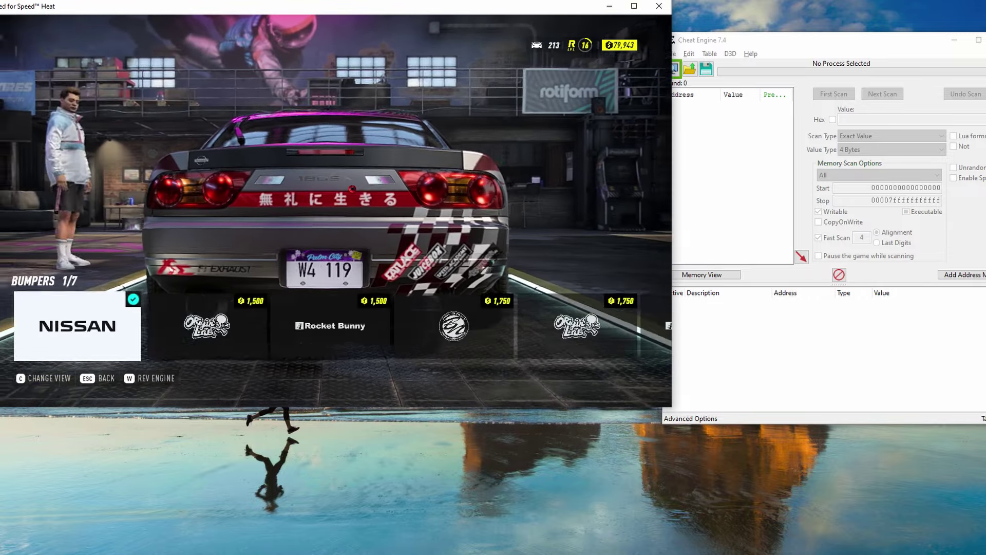
key("Right")
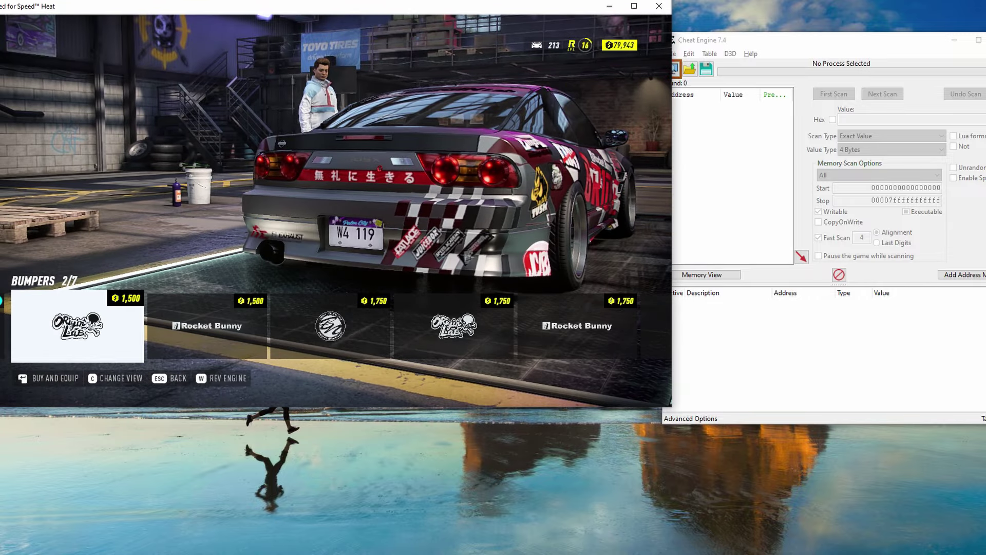
key("Left")
key("Escape")
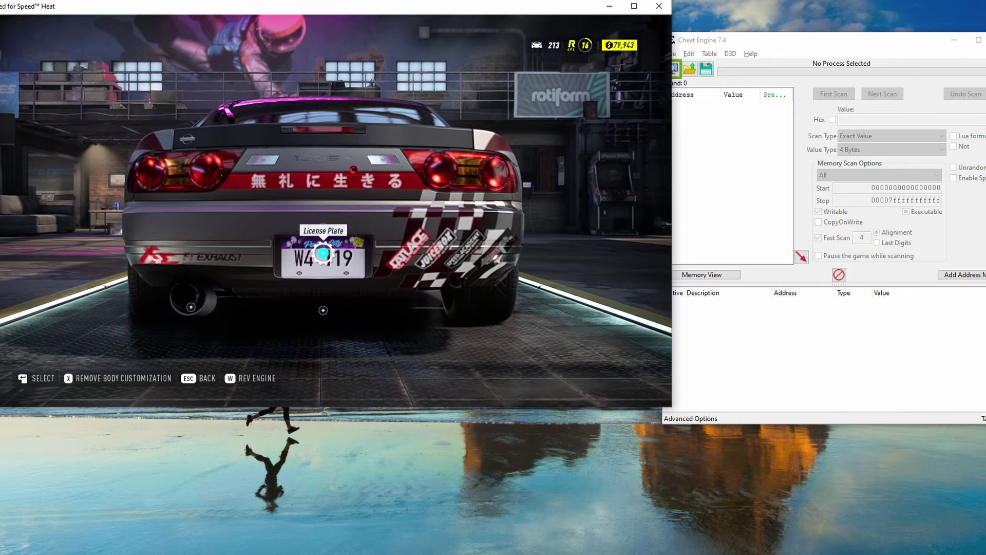
Step: Open the frame options for the car's license plate
left_click(324, 259)
left_click(381, 238)
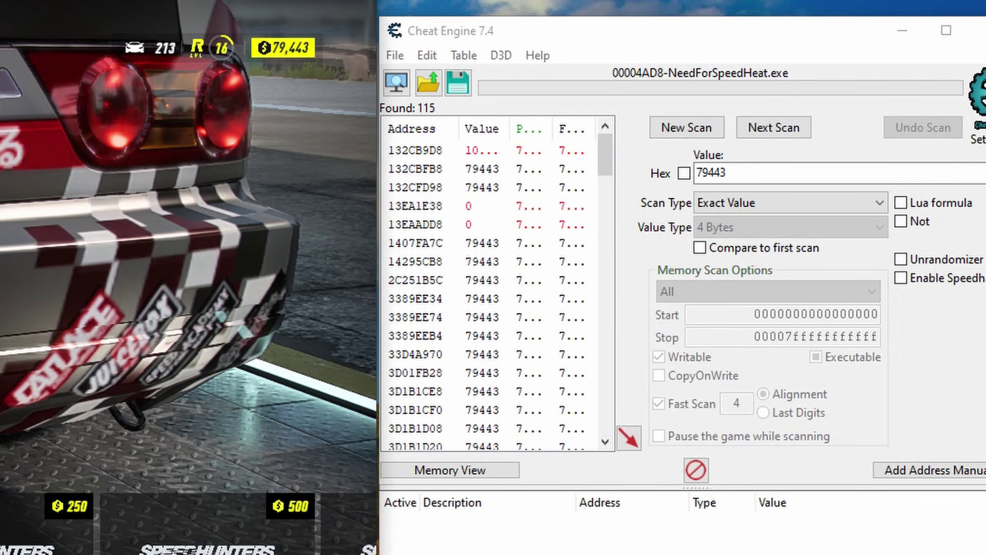
Step: Reset the scan in Cheat Engine and run a first scan for the exact 4-byte value 79443
left_click(639, 149)
left_click(667, 126)
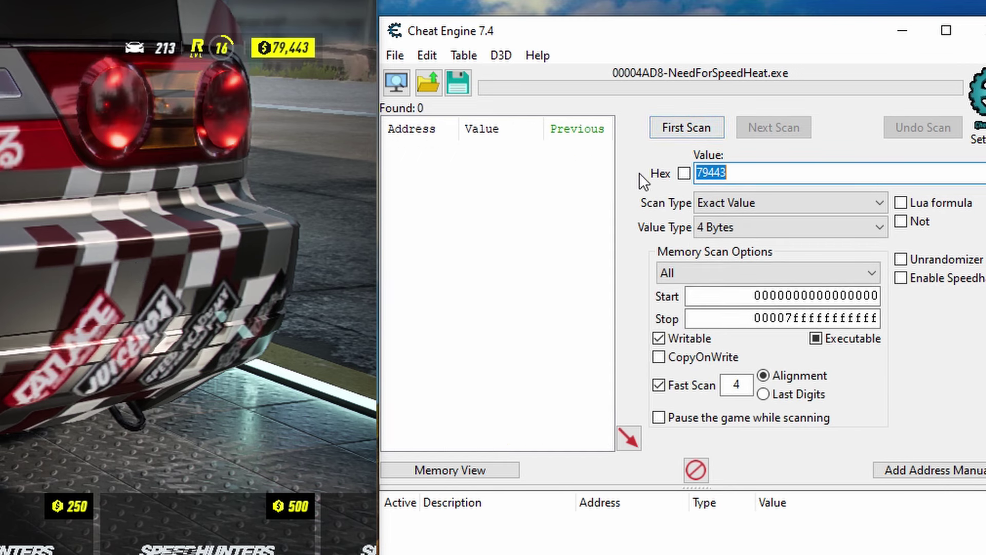
left_click(661, 134)
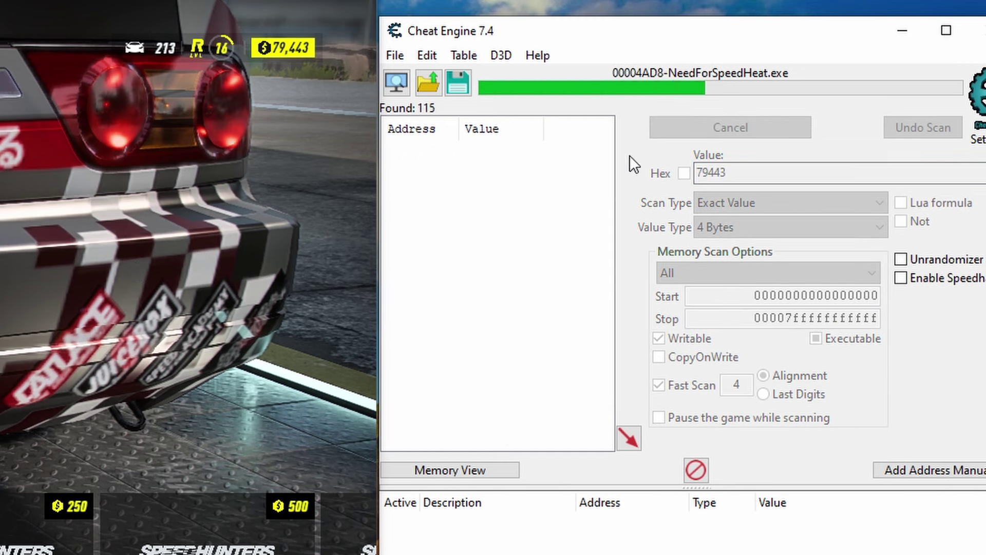
Step: In the game, buy and equip the third license plate frame, the Speedhunters one priced at 250
left_click(342, 281)
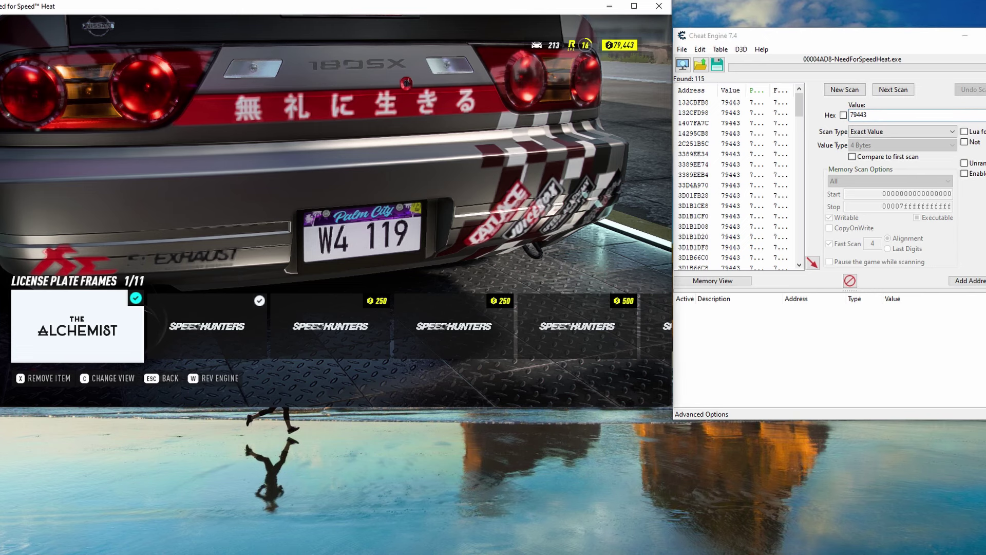
key("Right")
key("Right")
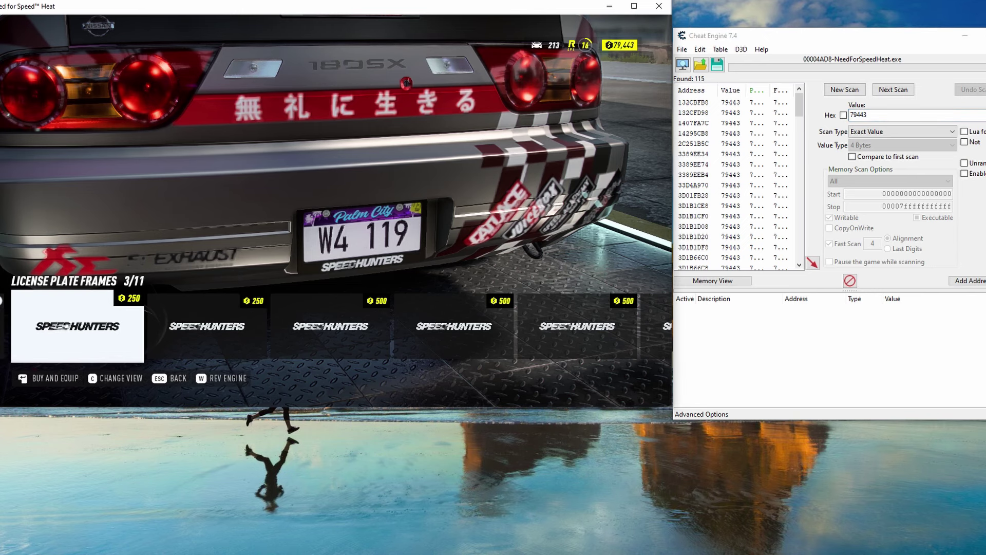
key("Return")
key("Return")
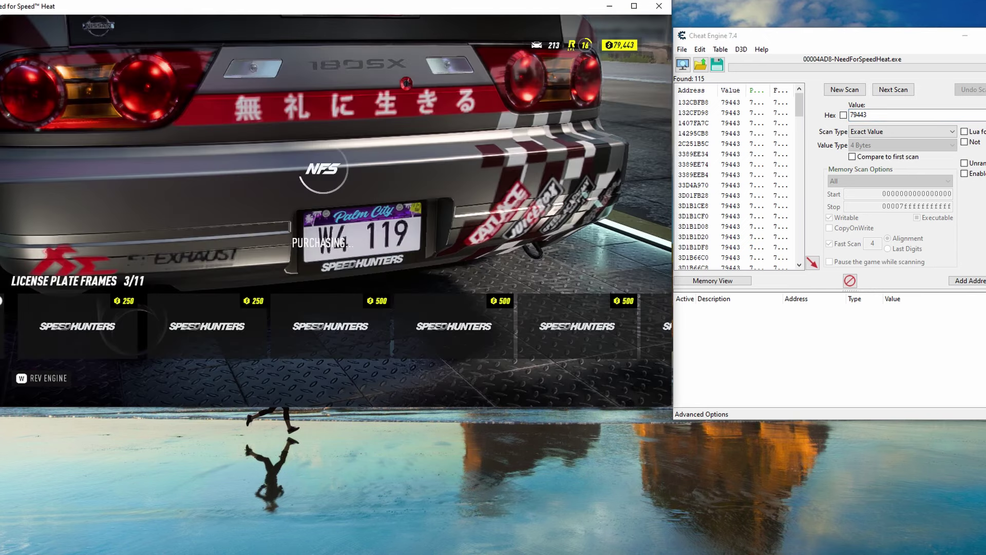
Step: Back in Cheat Engine, change the scan value to 79193 and run a next scan on the found addresses
key("alt+Tab")
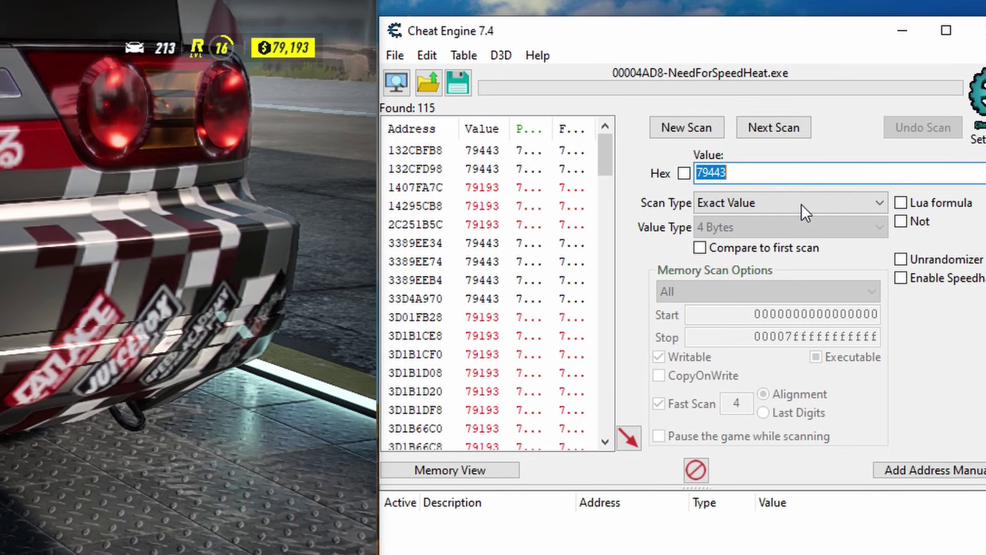
left_click(769, 181)
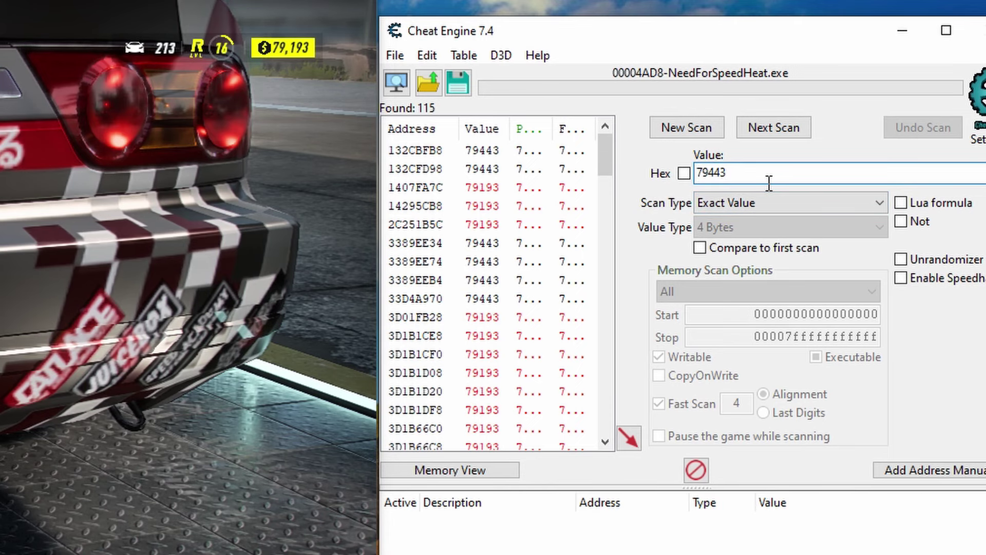
type("19")
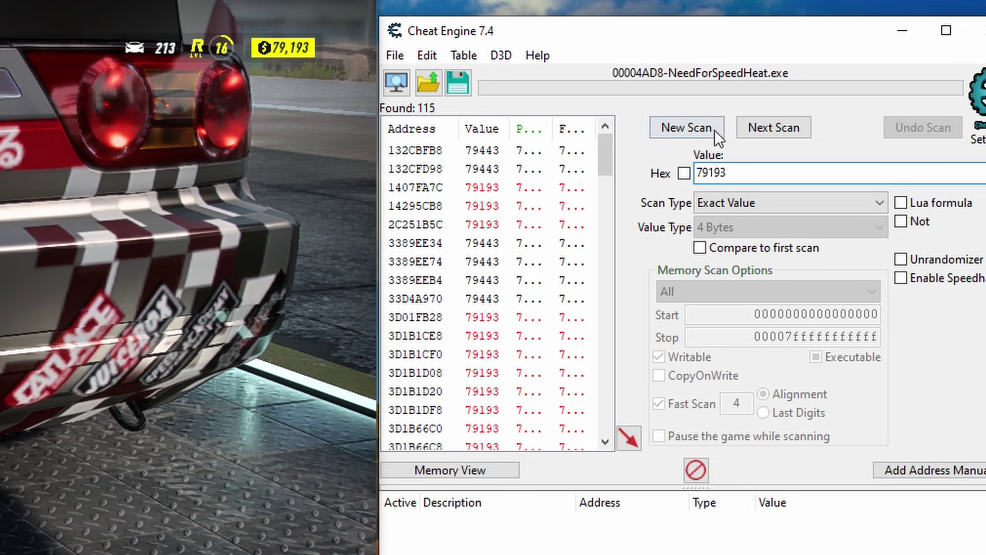
left_click(763, 127)
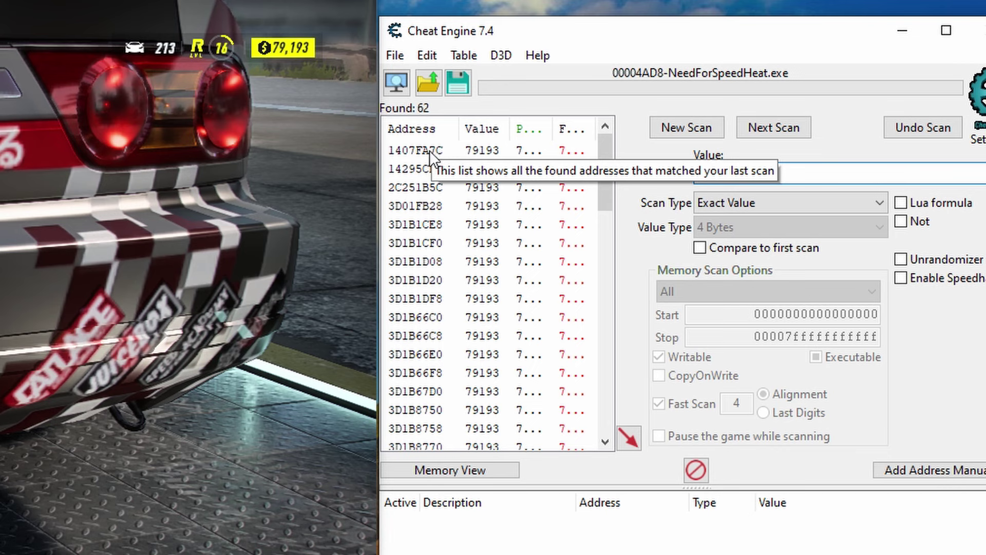
Step: Select all found addresses from 1407FA7C to 11732C168 and add them to the address list
left_click(429, 150)
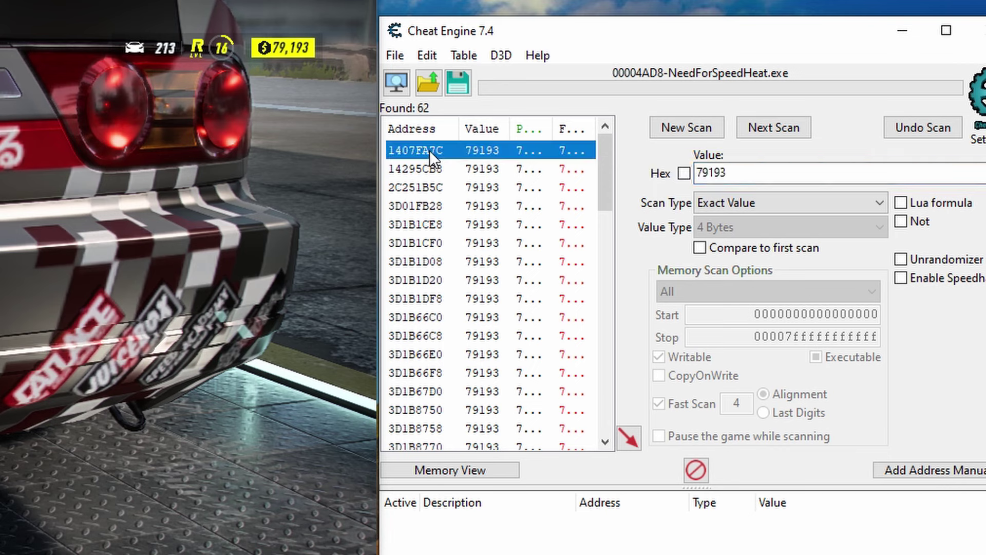
key("shift+Down")
key("shift+Down")
key("shift+Down")
key("shift+Down")
key("shift+Down")
key("shift+Down")
key("shift+Down")
key("shift+Down")
key("shift+Down")
key("shift+Down")
key("shift+Down")
key("shift+Down")
key("shift+Down")
key("shift+Down")
key("shift+Down")
key("shift+Down")
key("shift+Down")
key("shift+Down")
key("shift+Down")
key("shift+Down")
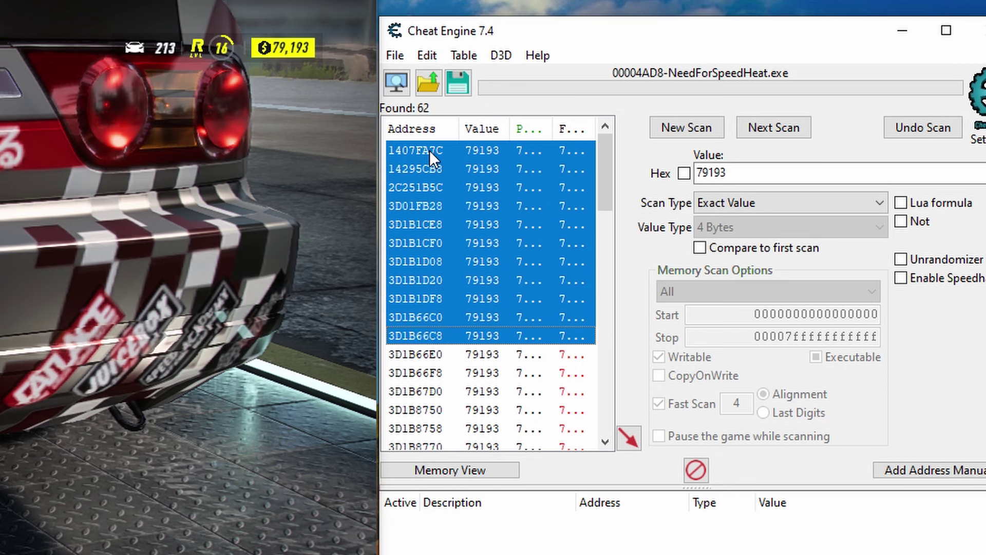
key("shift+Down")
key("shift+Down")
key("shift+Down")
key("shift+Down")
key("shift+Down")
key("shift+Down")
key("shift+Down")
key("shift+Down")
key("shift+Down")
key("shift+Down")
key("shift+Down")
key("shift+Down")
key("shift+Down")
key("shift+Down")
key("shift+Down")
key("shift+Down")
key("shift+Down")
key("shift+Down")
key("shift+Down")
key("shift+Down")
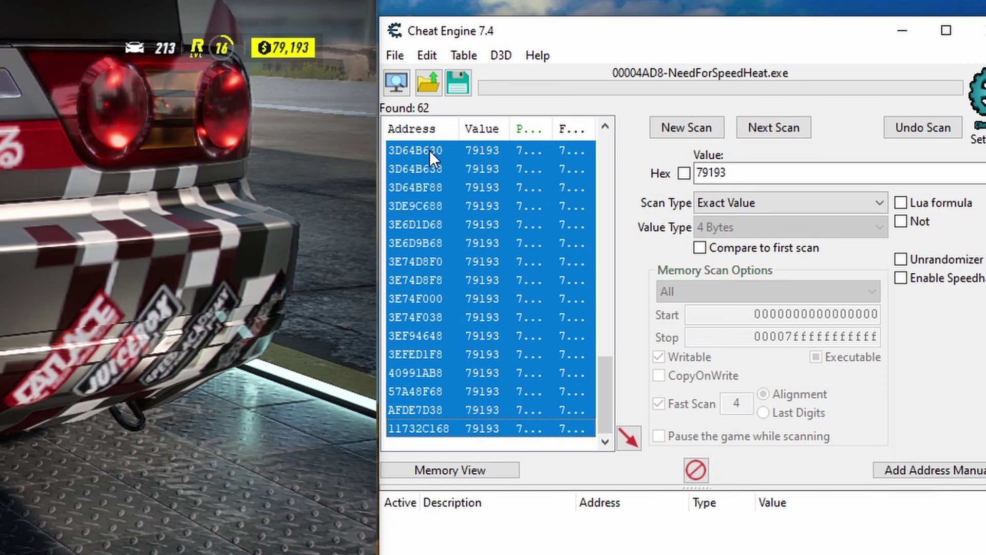
right_click(403, 187)
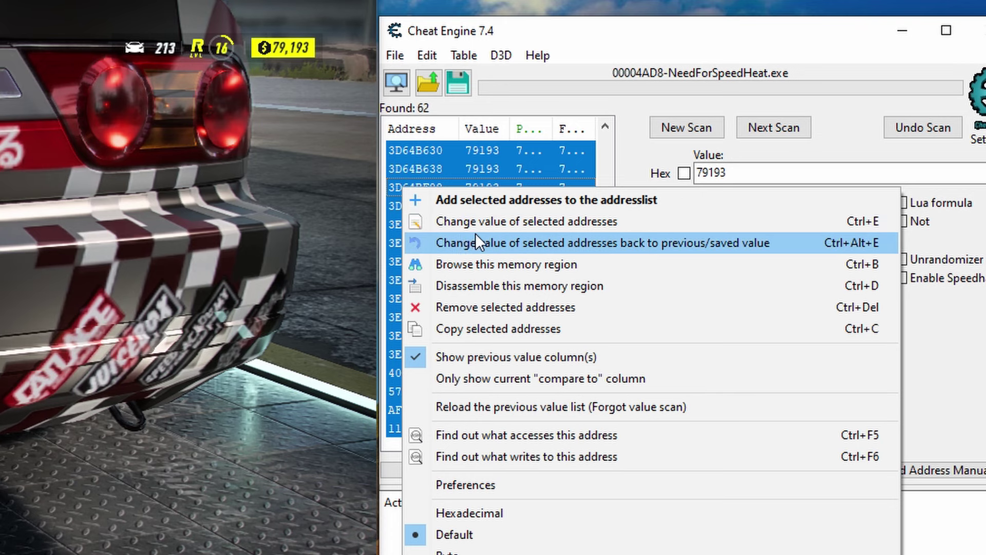
left_click(496, 205)
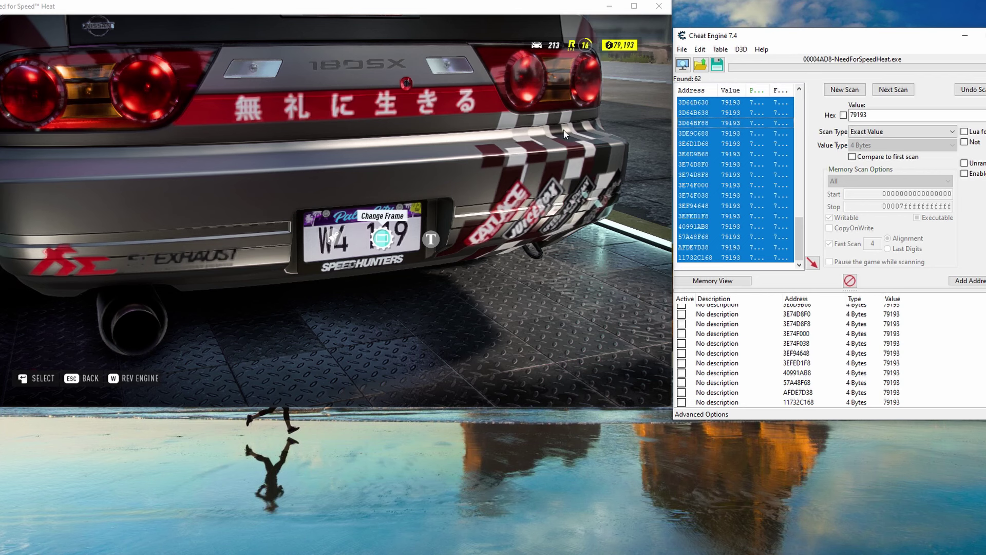
Step: In the game, buy and equip the fourth license plate frame for 250, and return to Cheat Engine
left_click(183, 204)
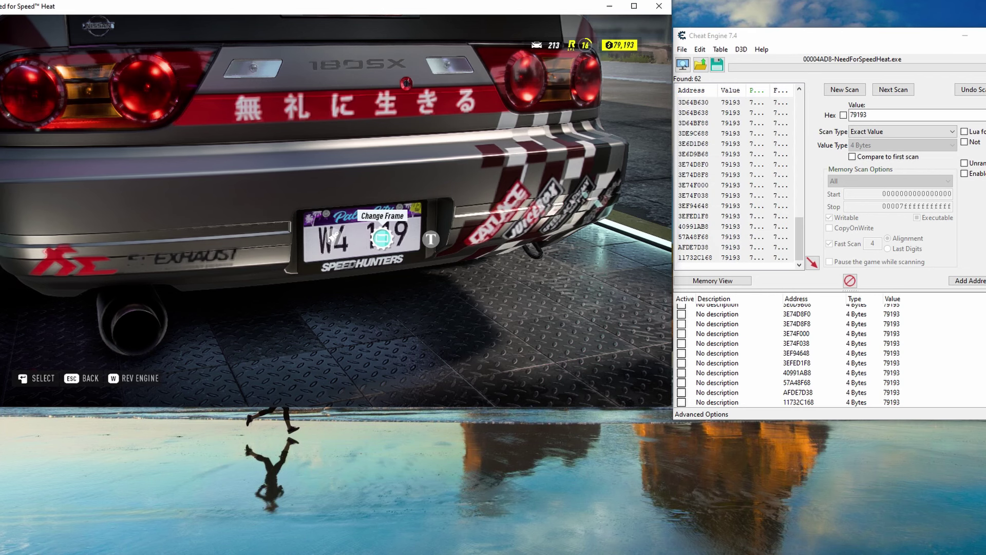
left_click(380, 237)
key("Right")
key("Right")
key("Right")
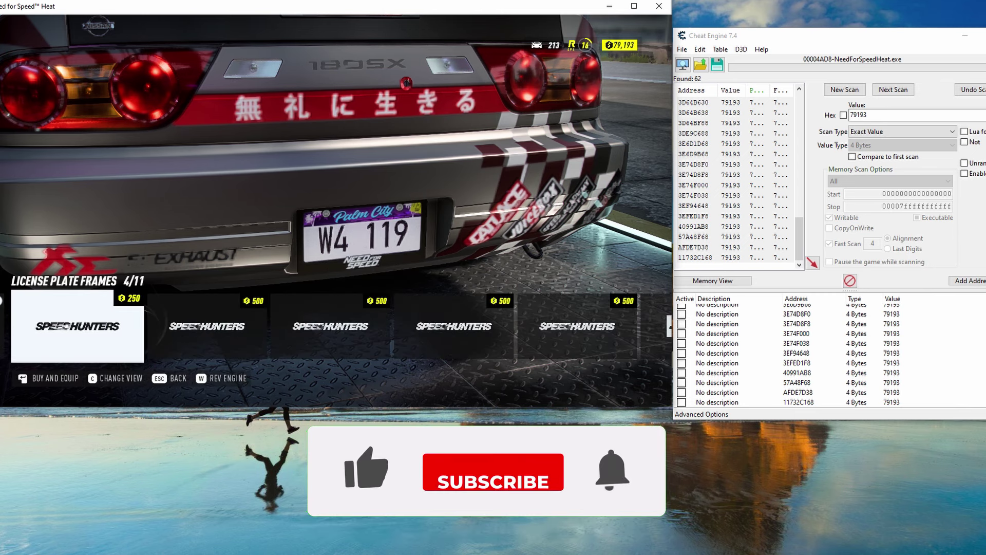
key("Return")
key("Return")
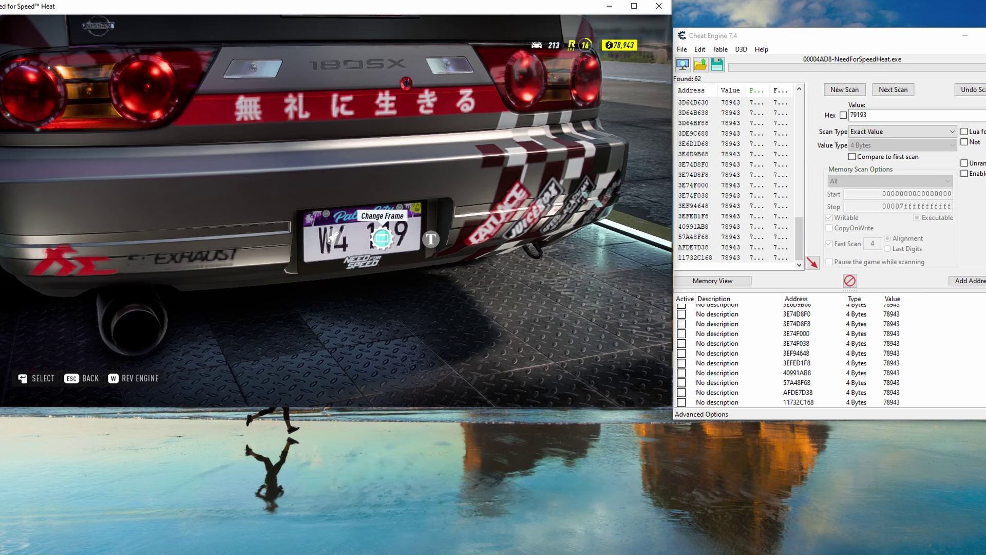
key("alt+Tab")
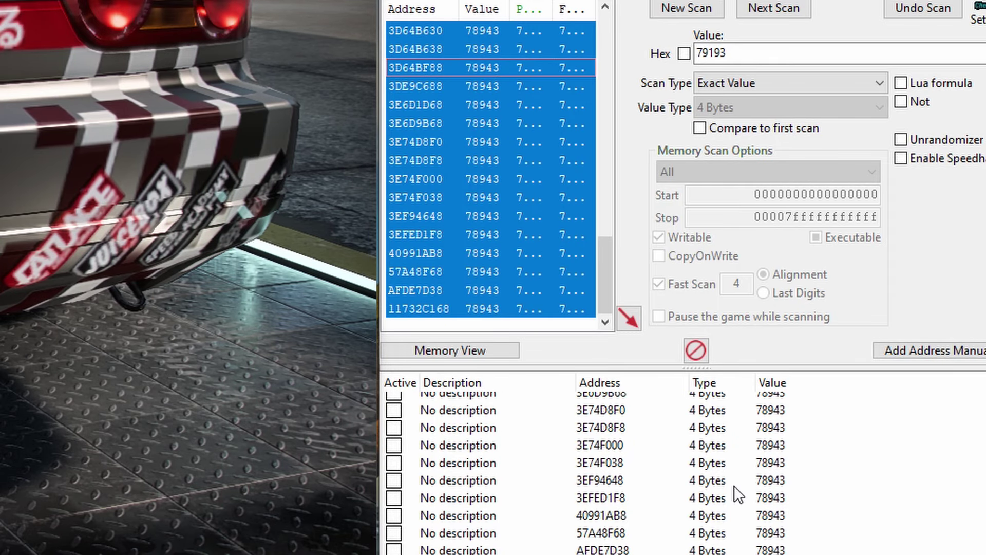
Step: Select all entries in the address list, starting from 1407FA7C, and set their value to 123456789
scroll(735, 485, "up", 1)
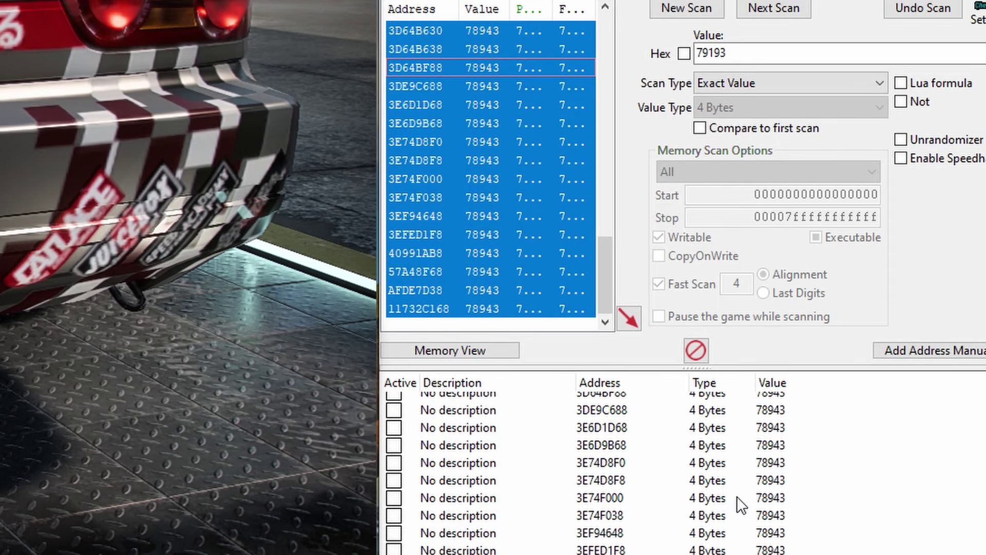
left_click(739, 497)
scroll(740, 501, "down", 1)
scroll(738, 502, "up", 10)
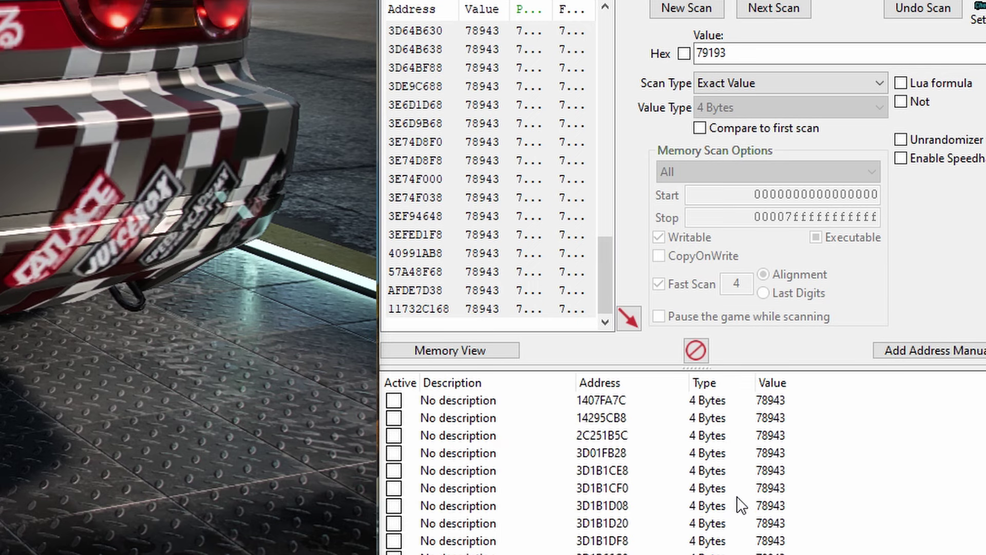
scroll(739, 502, "down", 8)
scroll(391, 406, "down", 3)
scroll(392, 405, "up", 10)
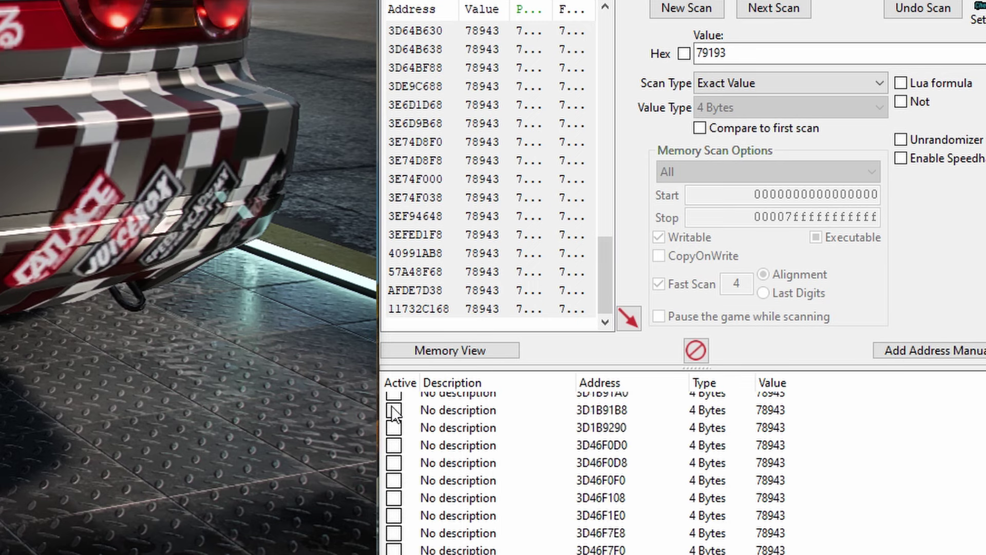
left_click(392, 395)
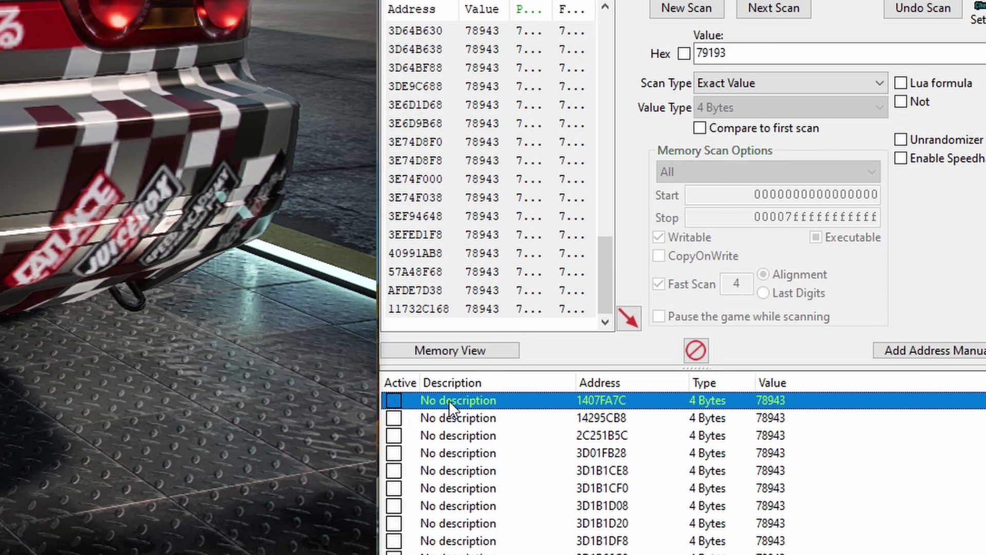
key("shift+Down")
key("shift+Down")
key("shift+Down")
key("shift+Down")
key("shift+Down")
key("shift+Down")
key("shift+Down")
key("shift+Down")
key("shift+Down")
key("shift+Down")
key("shift+Down")
key("shift+Down")
key("shift+Down")
key("shift+Down")
key("shift+Down")
key("shift+Down")
key("shift+Down")
key("shift+Down")
key("shift+Down")
key("shift+Down")
key("shift+Down")
key("shift+Down")
key("shift+Down")
key("shift+Down")
key("shift+Down")
key("shift+Down")
key("shift+Down")
key("shift+Down")
key("shift+Down")
key("shift+Down")
key("shift+Down")
key("shift+Down")
key("shift+Down")
key("shift+Down")
key("shift+Down")
key("shift+Down")
key("shift+Down")
key("shift+Down")
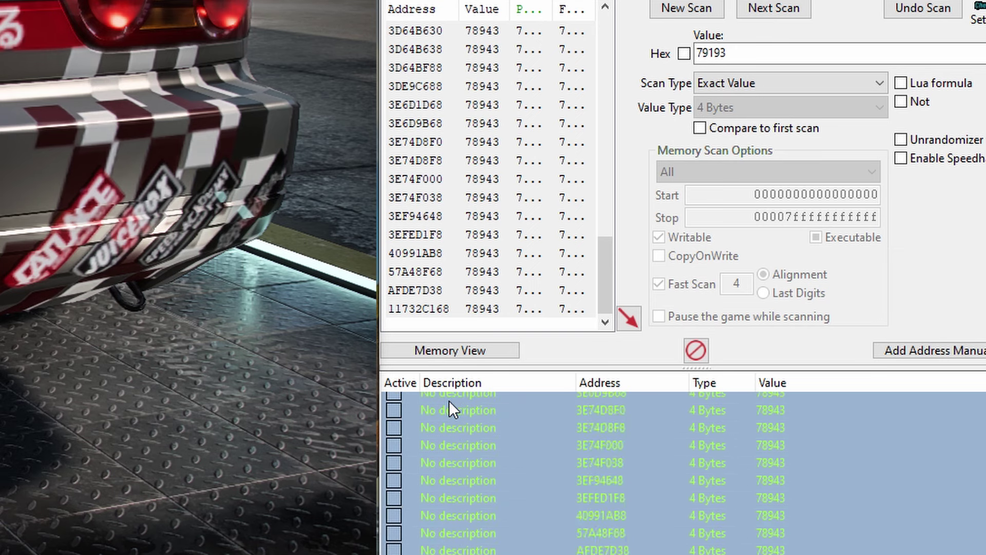
right_click(483, 428)
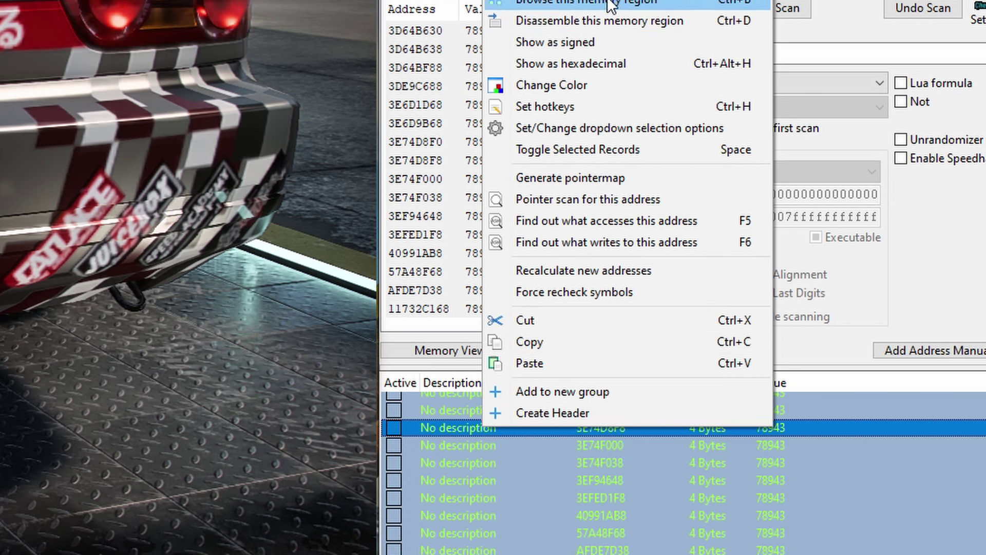
mouse_move(550, 4)
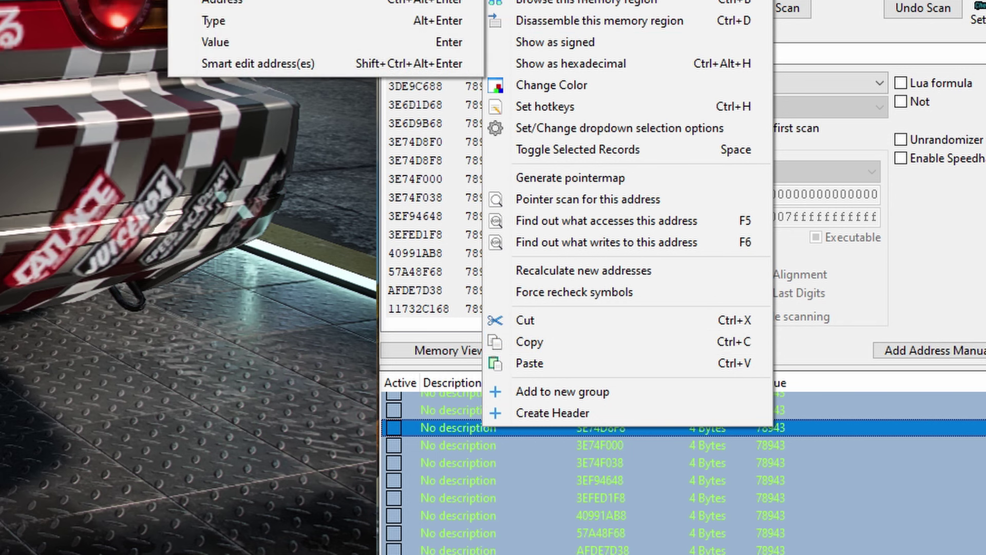
left_click(322, 38)
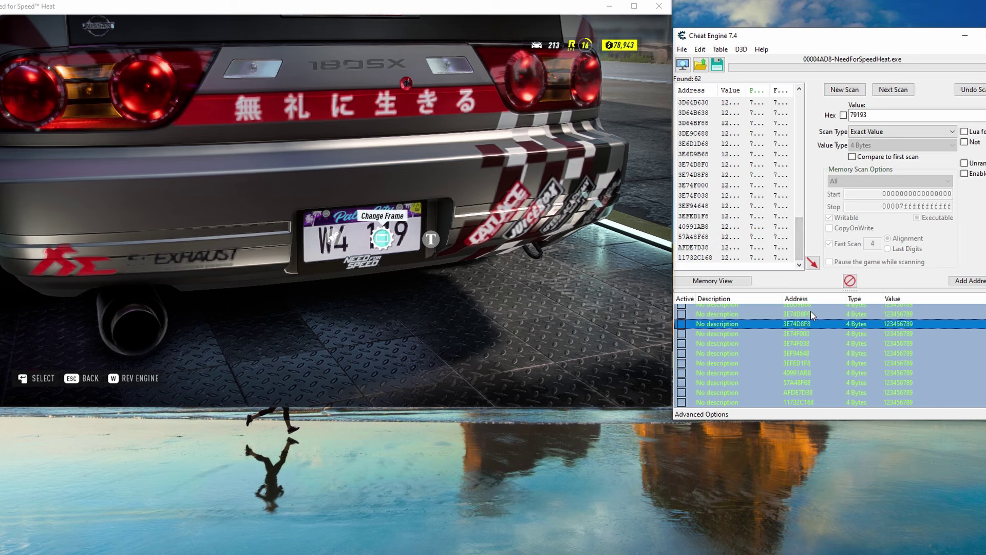
Step: Switch to the game, buy and equip the fifth license plate frame for 500, and leave the frame selection
left_click(572, 273)
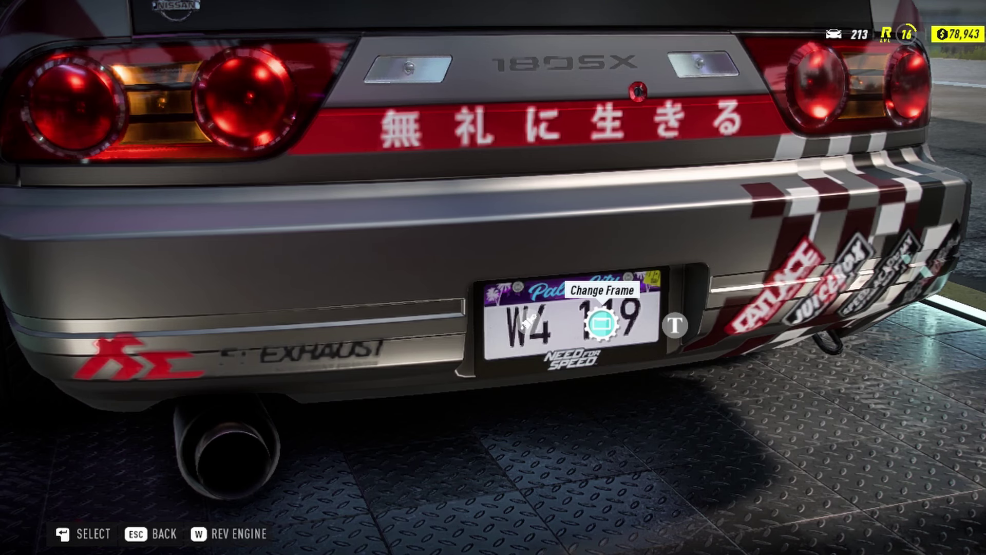
left_click(602, 323)
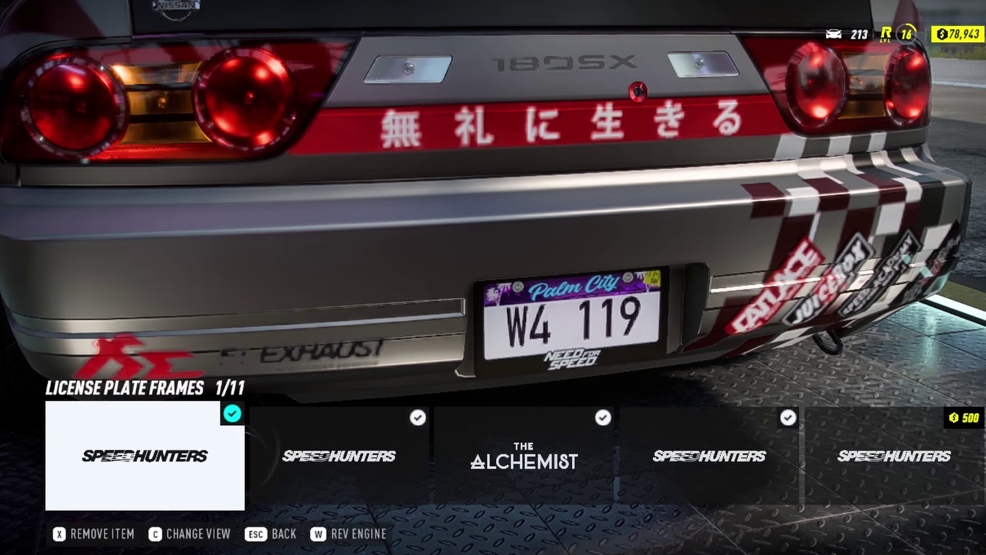
key("Right")
key("Right")
key("Right")
key("Right")
key("Return")
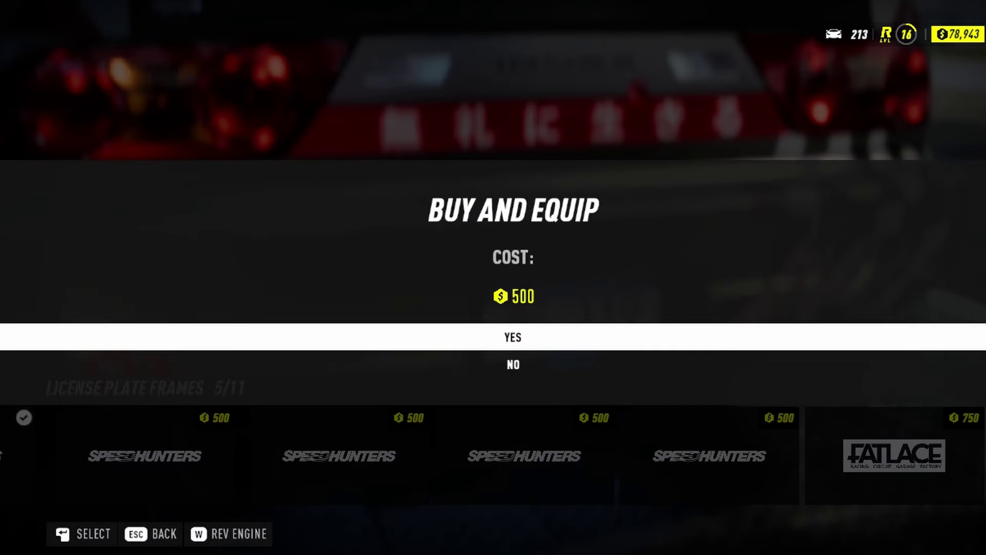
key("Return")
key("Escape")
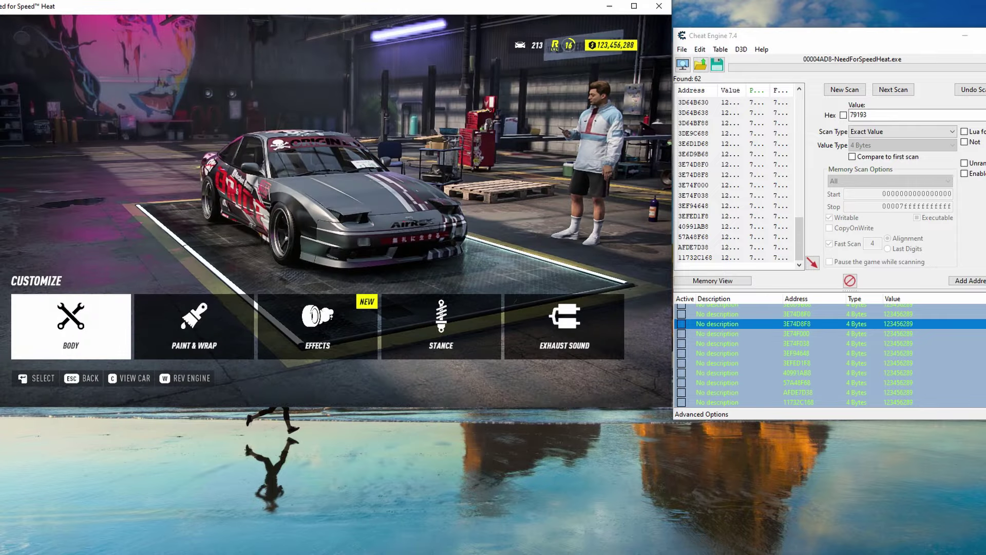
Step: Buy the Ferrari Testarossa Coupé '84 for 254,500, choose to use it, and take it for a short daytime drive
key("Return")
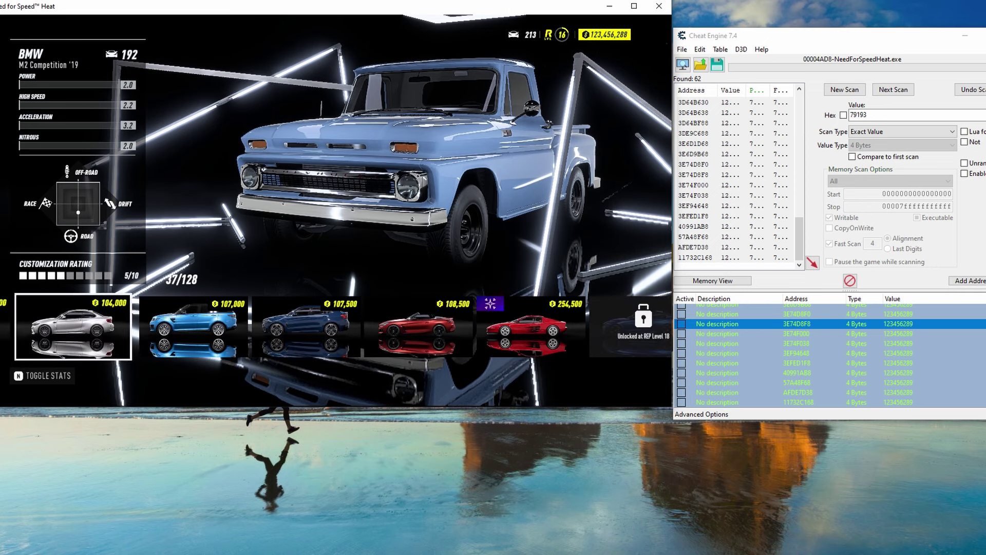
key("Right")
key("Left")
key("Left")
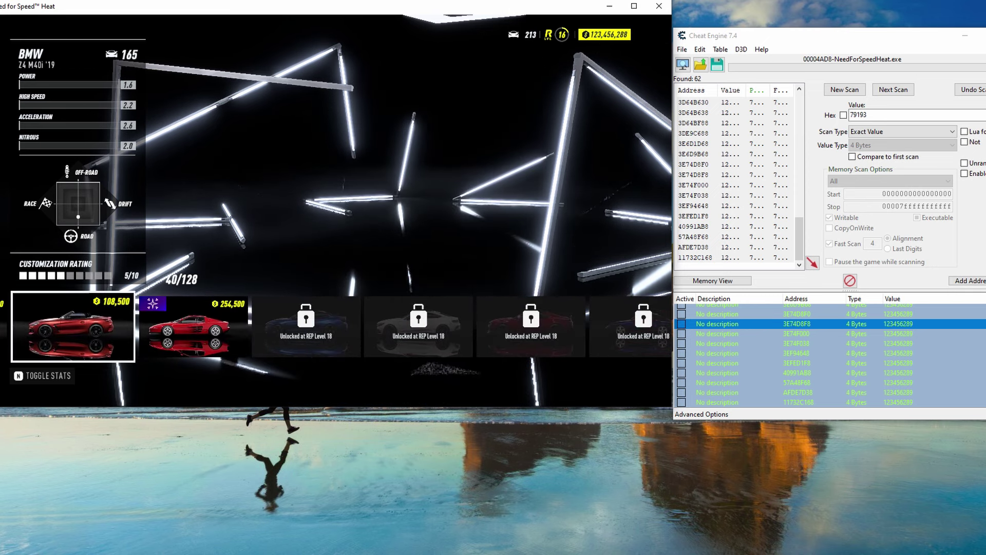
key("Return")
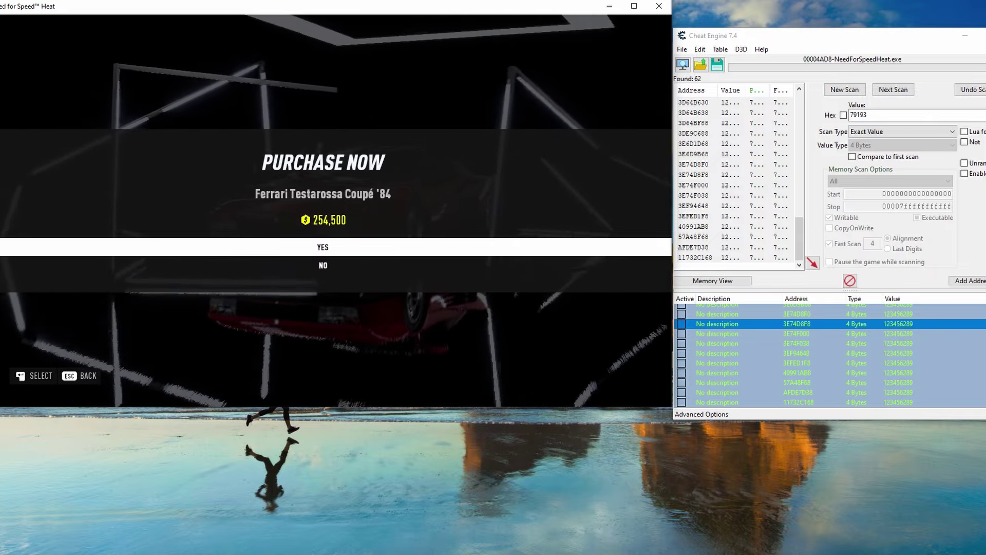
key("Return")
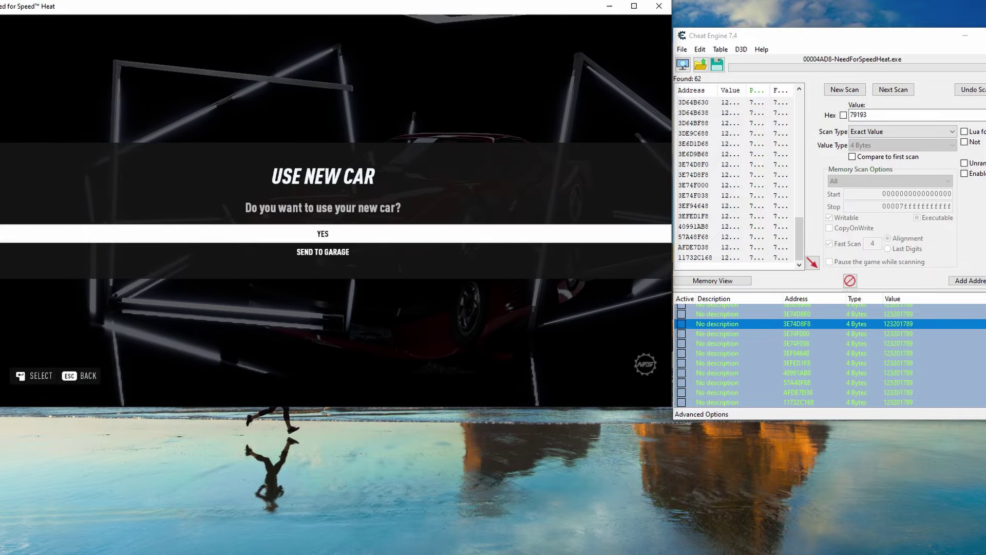
key("Return")
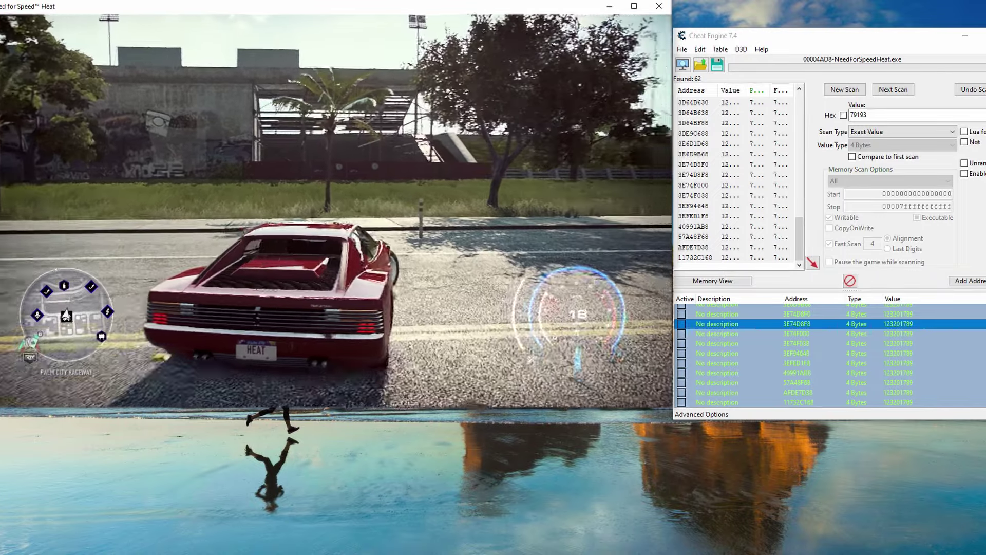
key("w")
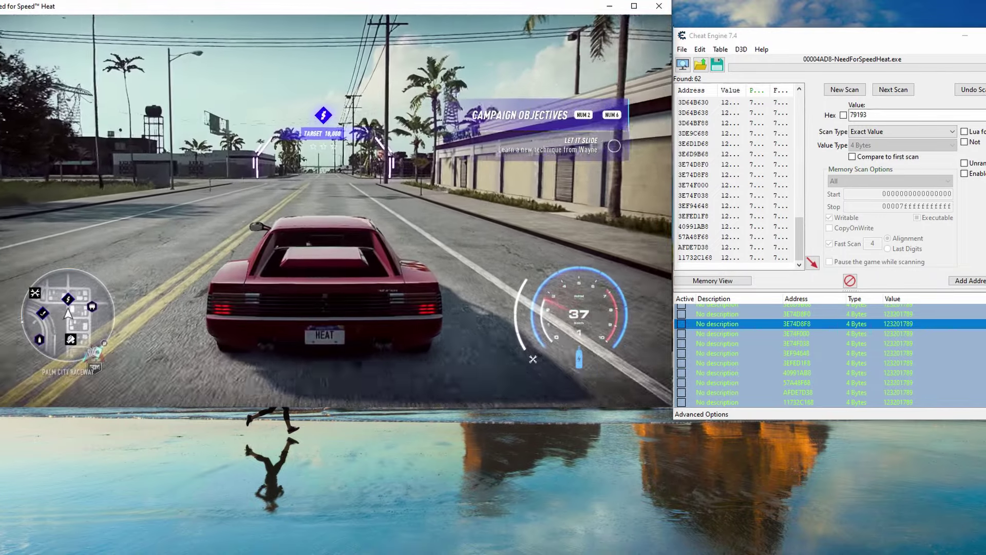
key("s")
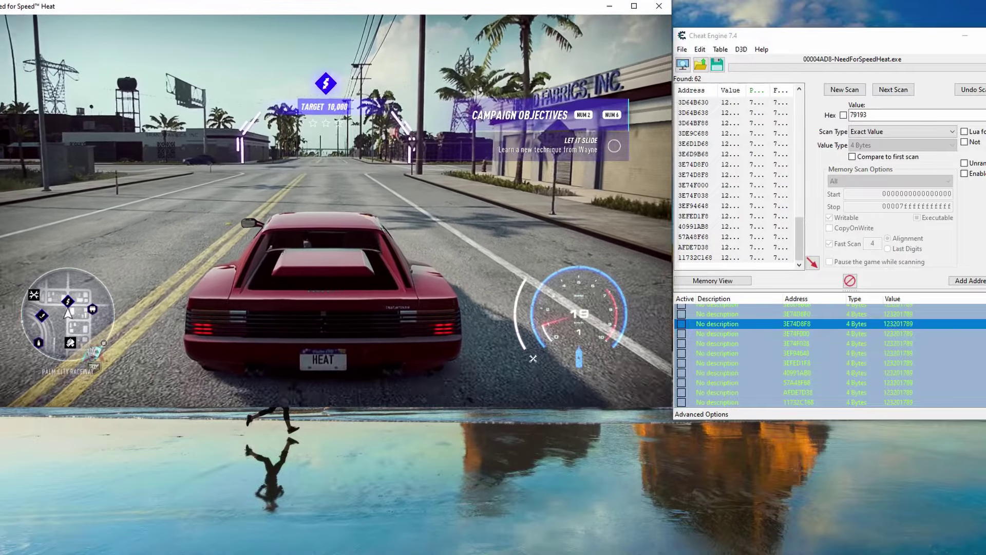
Step: Pause the game, go online and quit to the lobby
key("Escape")
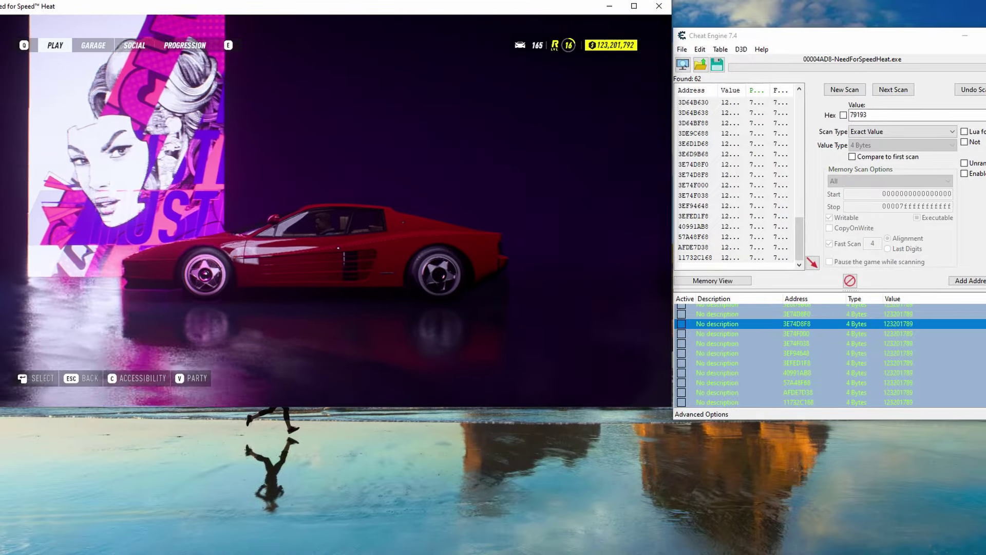
key("Right")
key("Right")
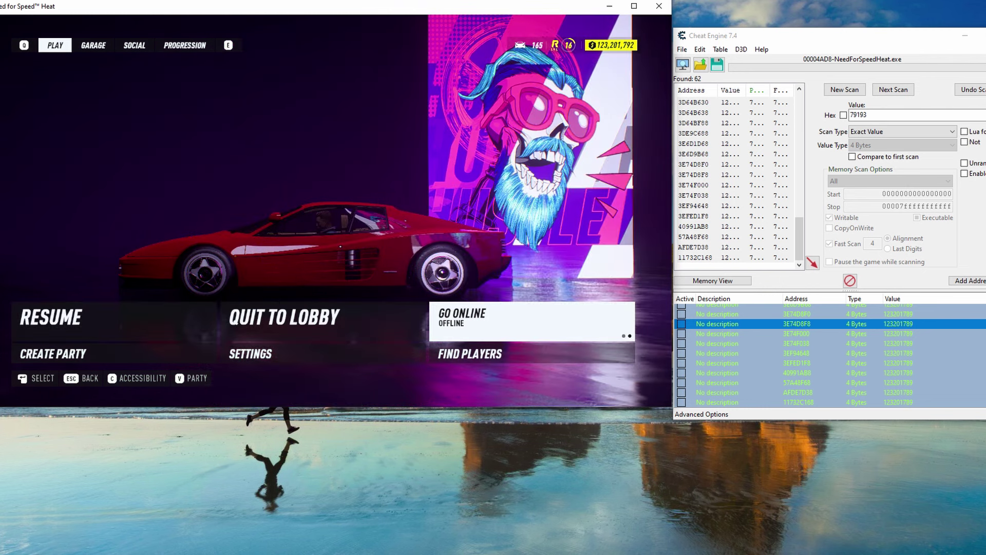
key("Return")
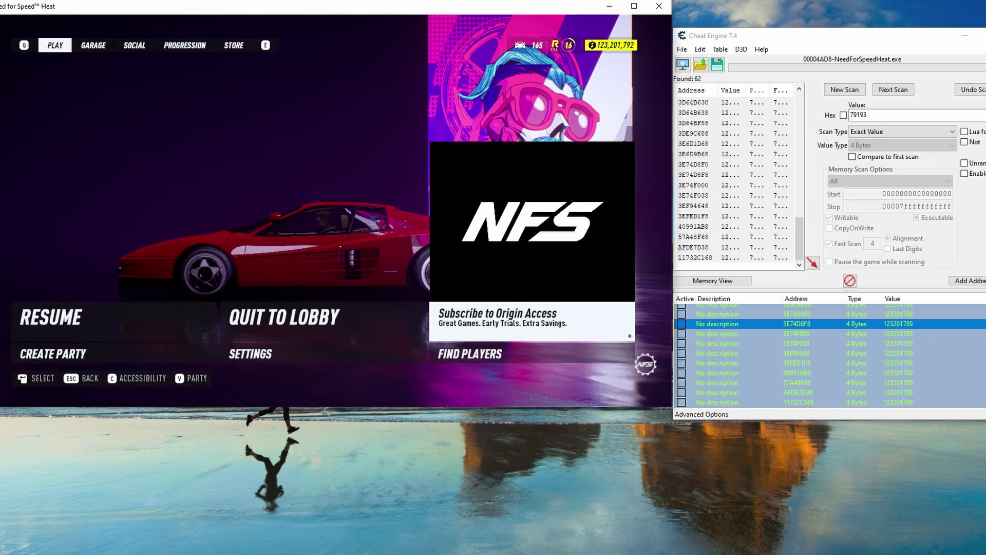
key("Left")
key("Return")
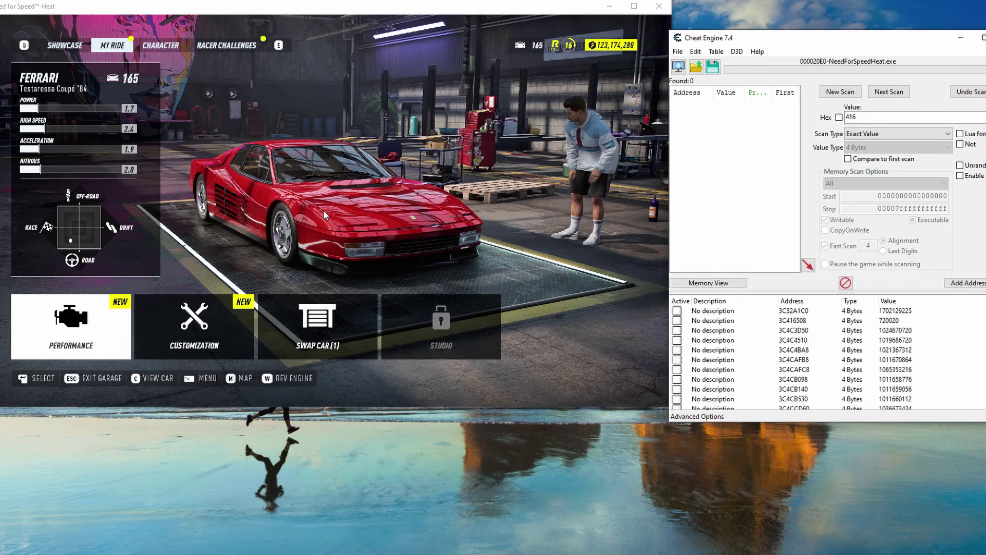
Step: Switch back to the game and exit the garage into Night mode
key("alt+Tab")
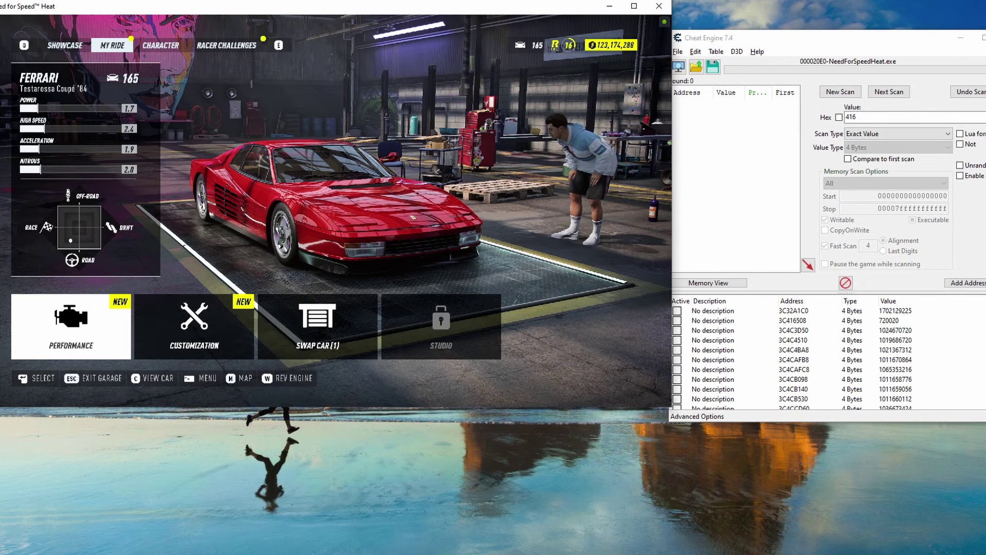
key("Escape")
key("Right")
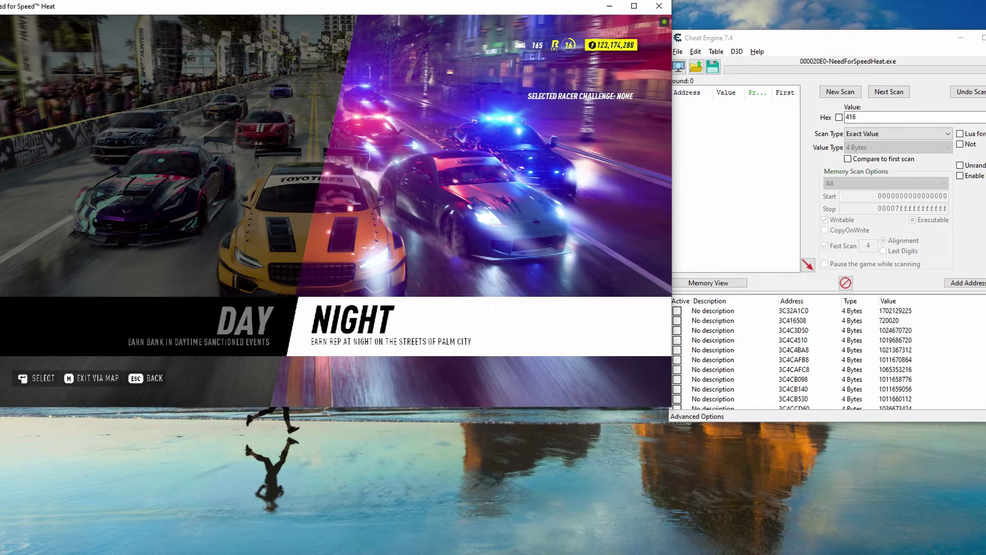
key("Return")
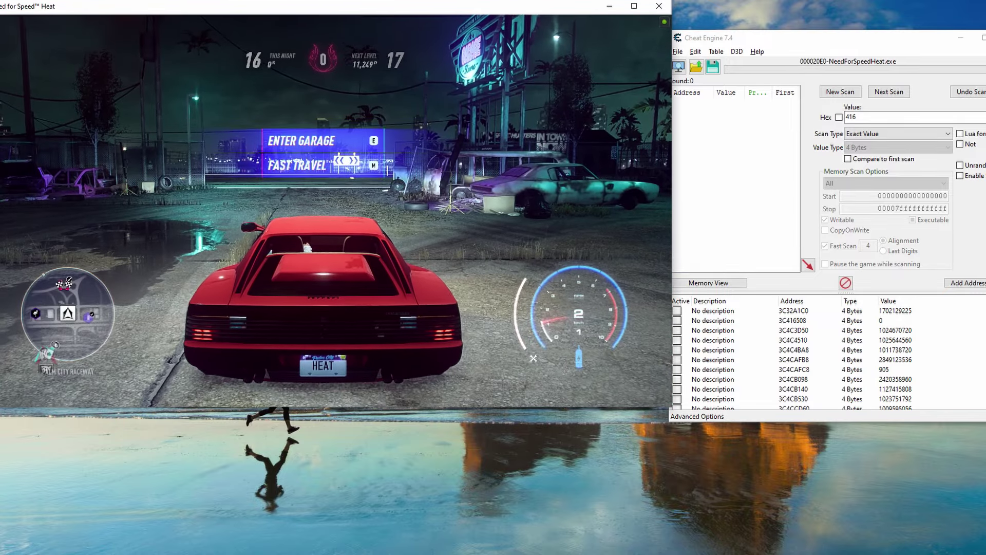
Step: Drive the Ferrari from the garage yard onto the road and around the Palm City Raceway track
key("w")
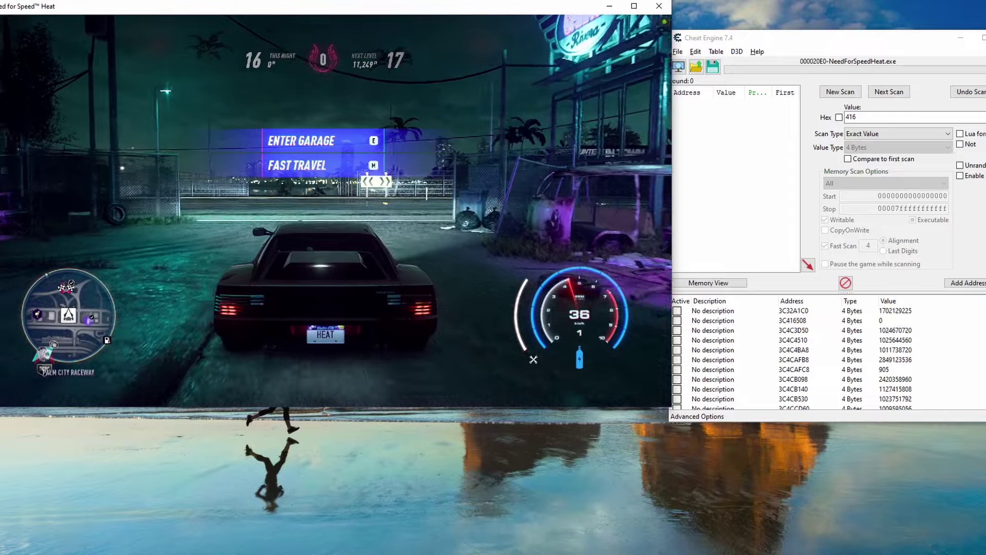
key("w")
key("d")
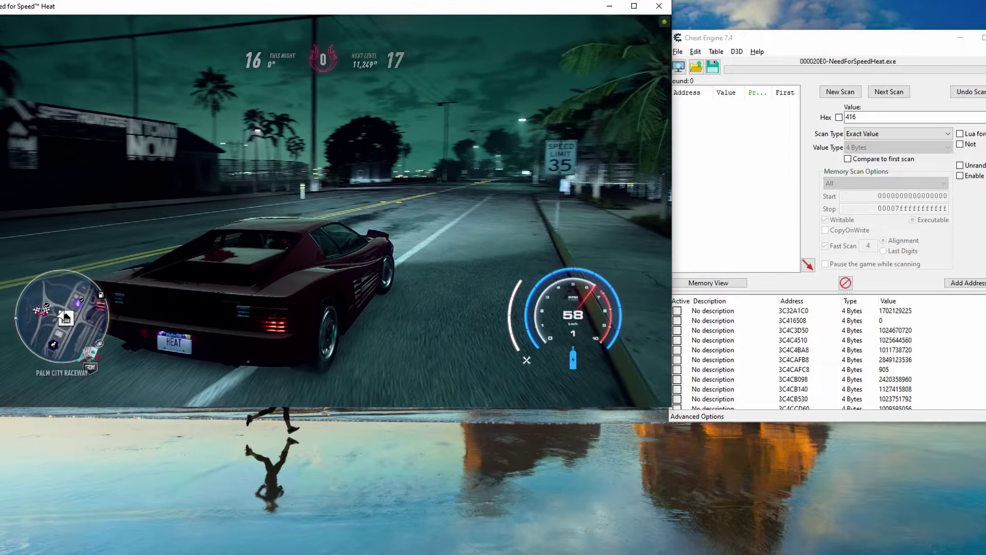
key("w")
key("d")
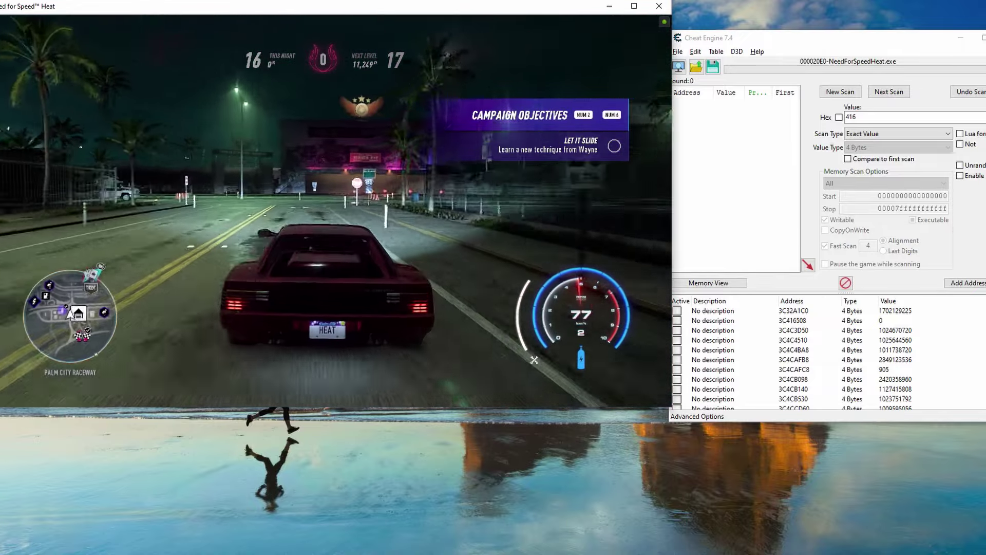
key("w")
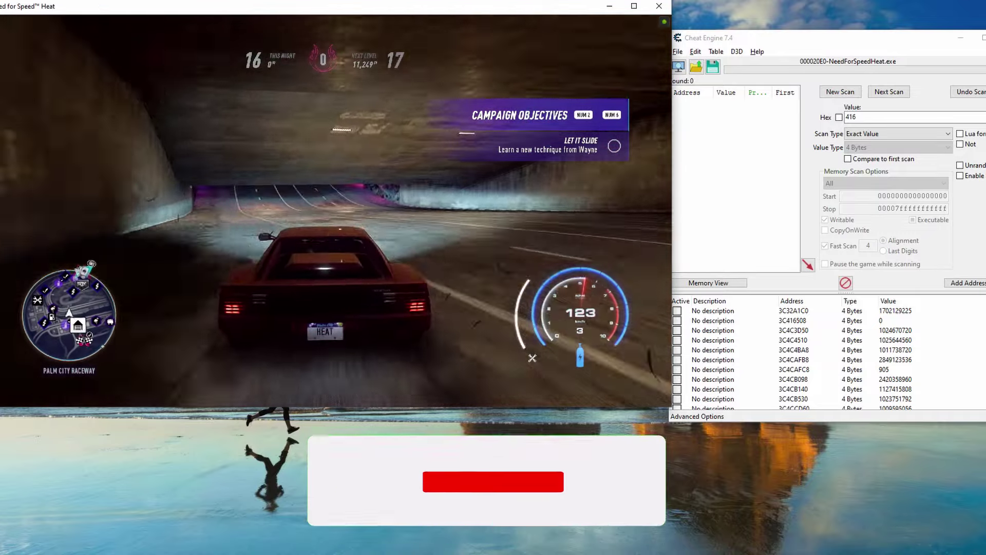
key("w")
key("d")
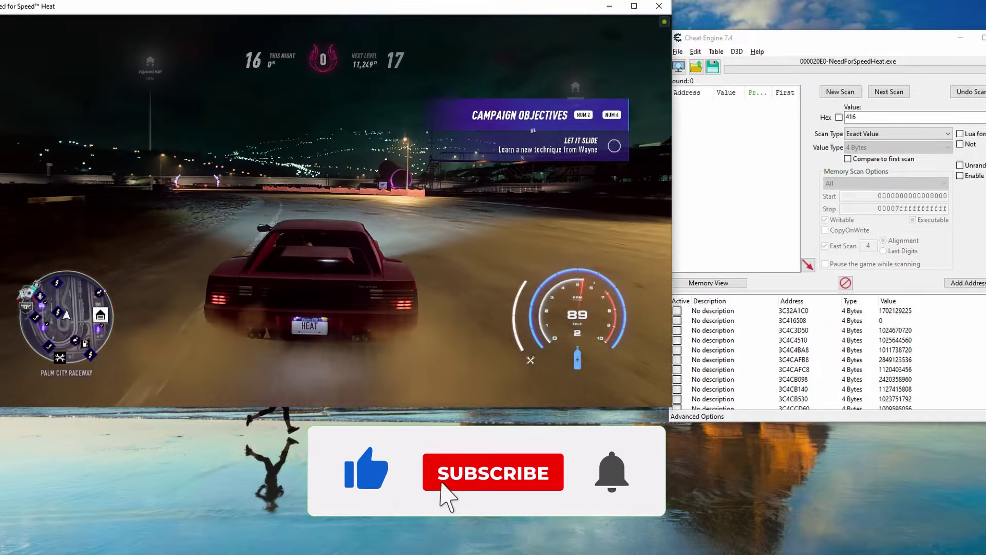
key("w")
key("d")
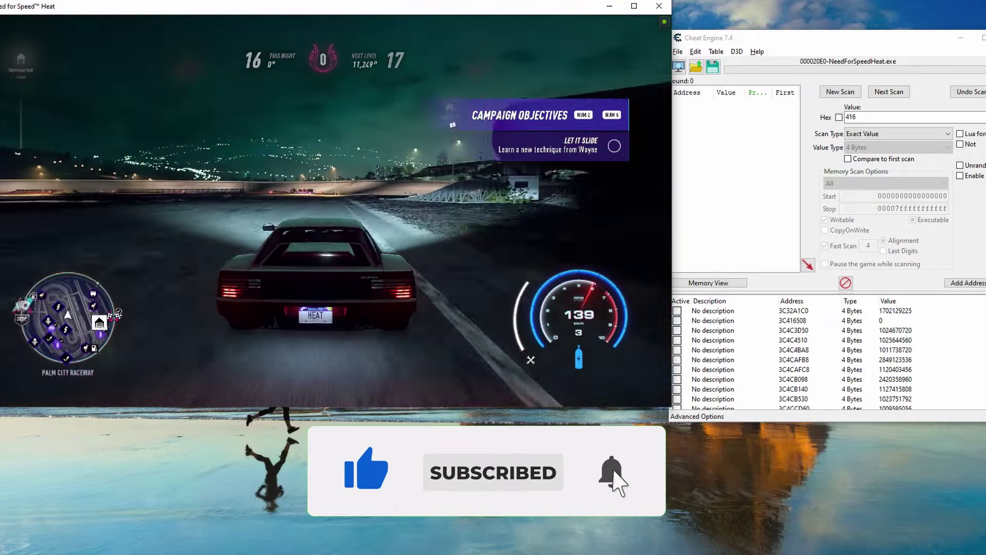
key("w")
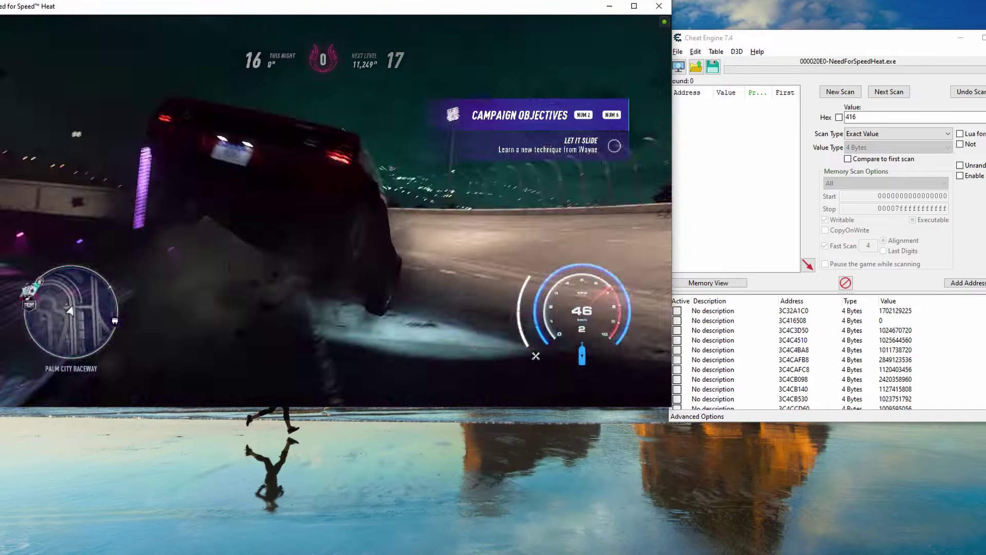
key("w")
key("a")
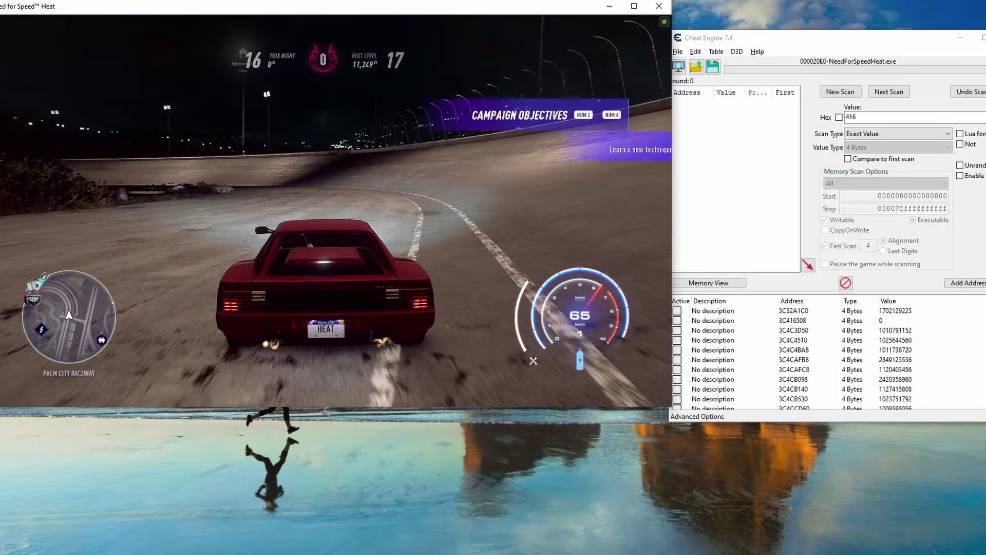
key("w")
key("a")
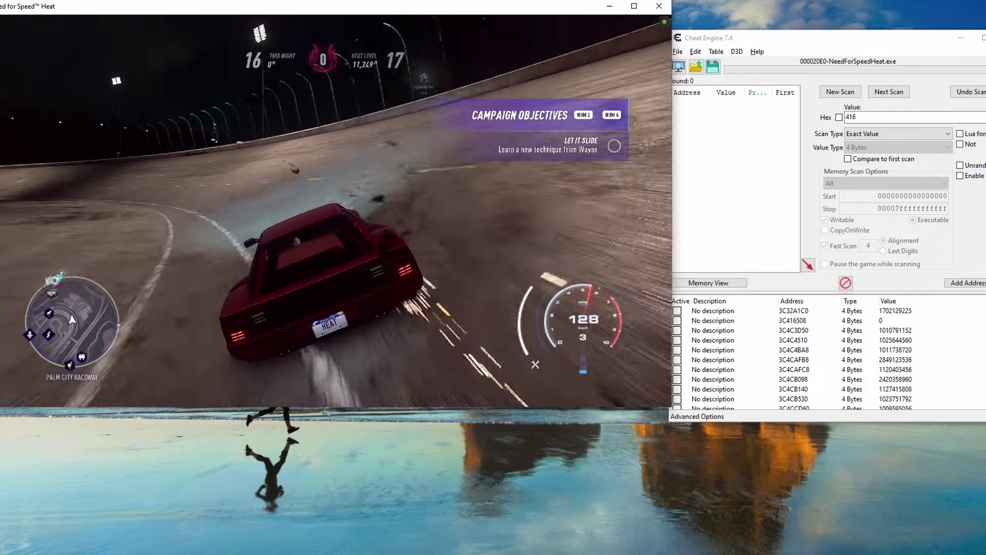
Step: Drive the Ferrari around the Palm City Raceway at night and through the speed trap to earn REP
key("w")
key("a")
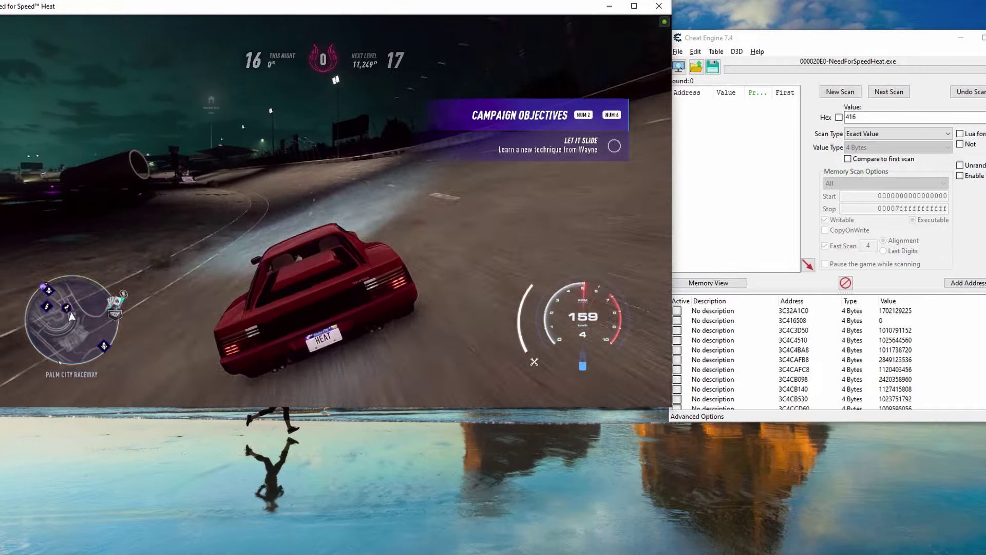
key("w")
key("a")
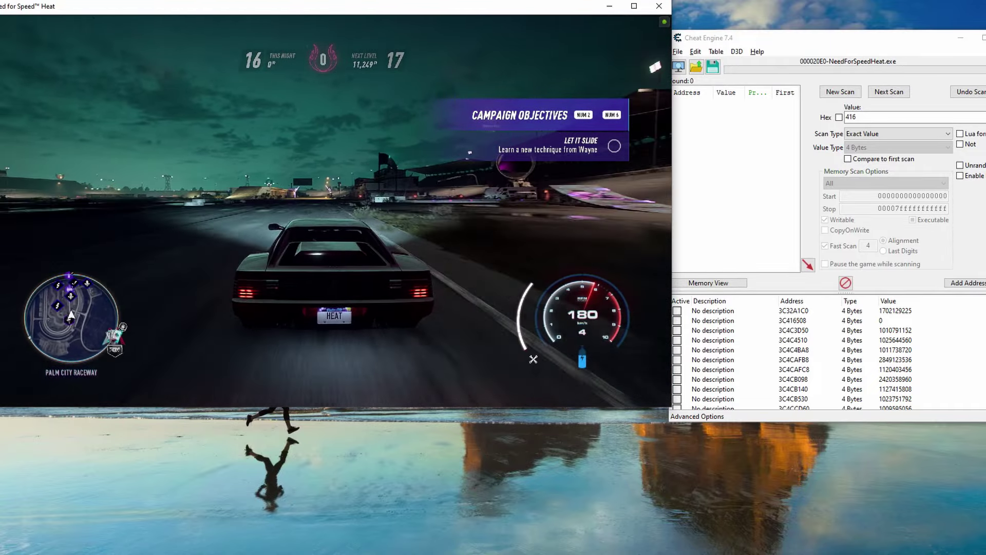
key("w")
key("w")
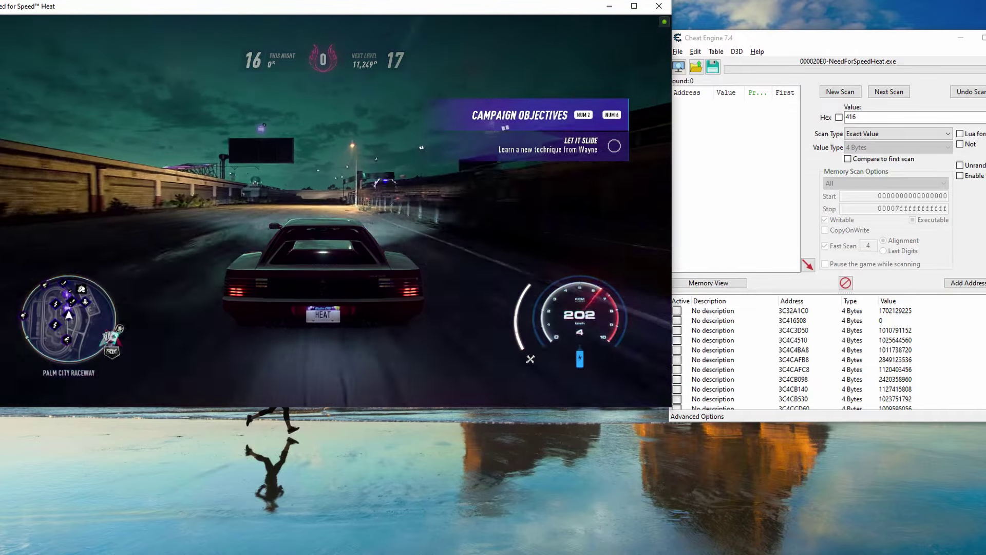
Step: Switch to Cheat Engine and start a new exact-value scan for the night's REP value of 200
key("alt+Tab")
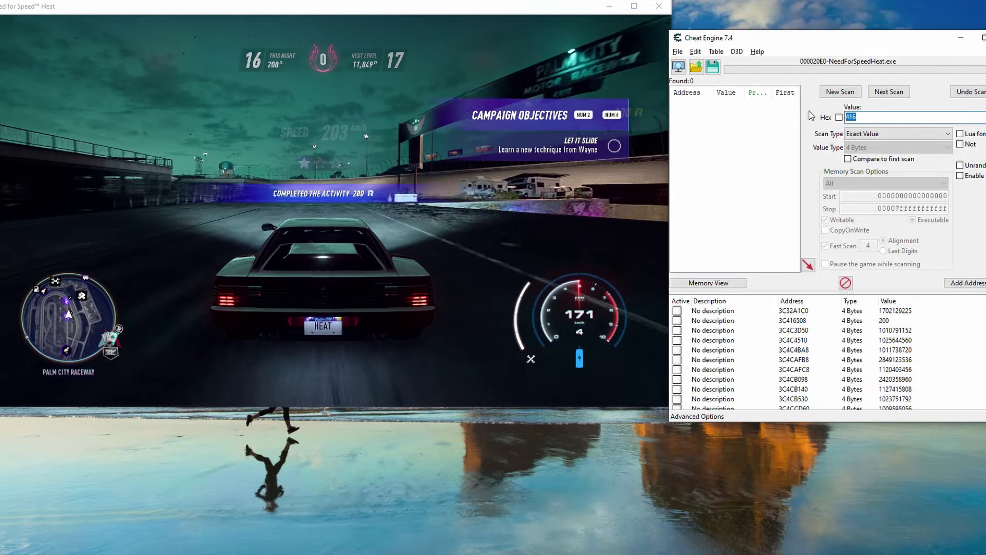
type("200")
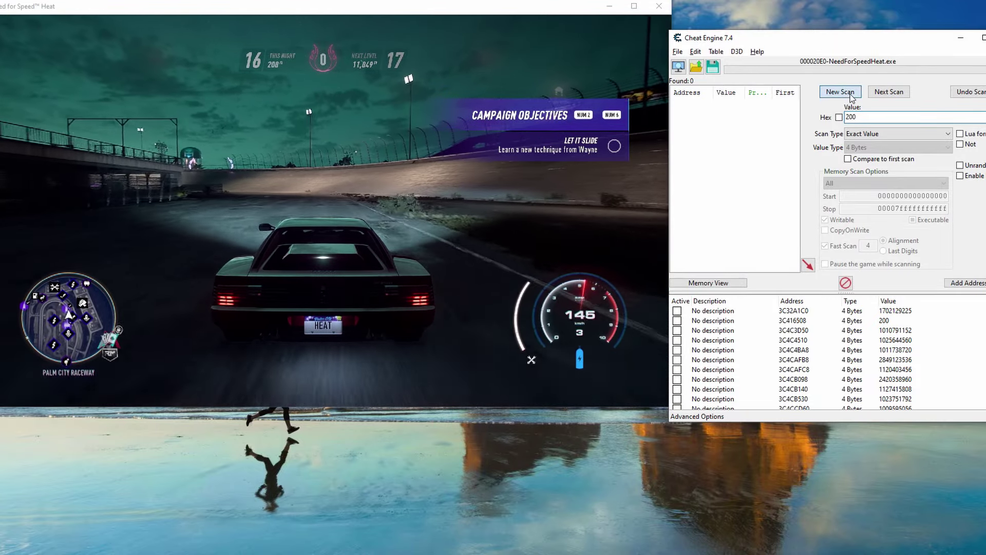
left_click(841, 92)
left_click(851, 95)
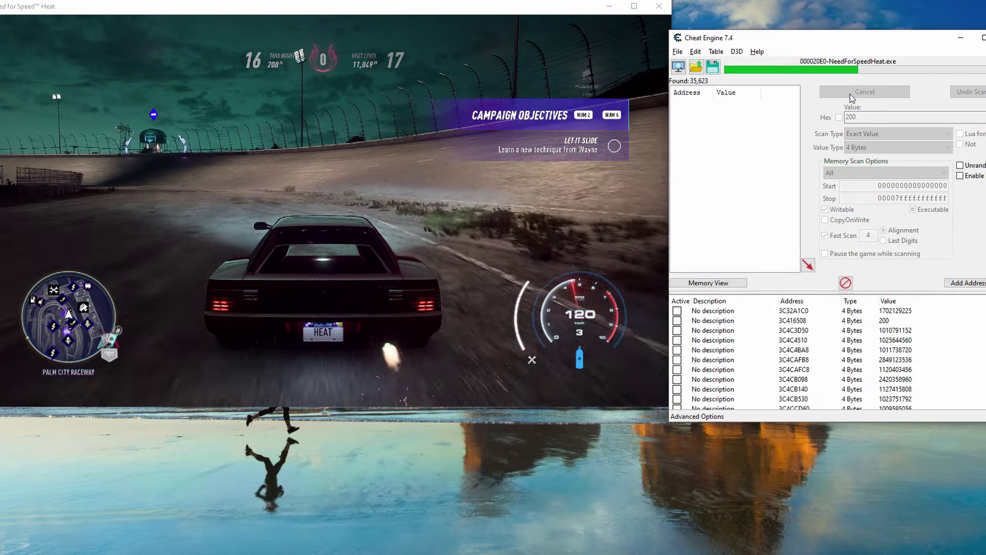
Step: Return to the game, pass the speed trap again, and narrow the Cheat Engine scan to 400
key("alt+Tab")
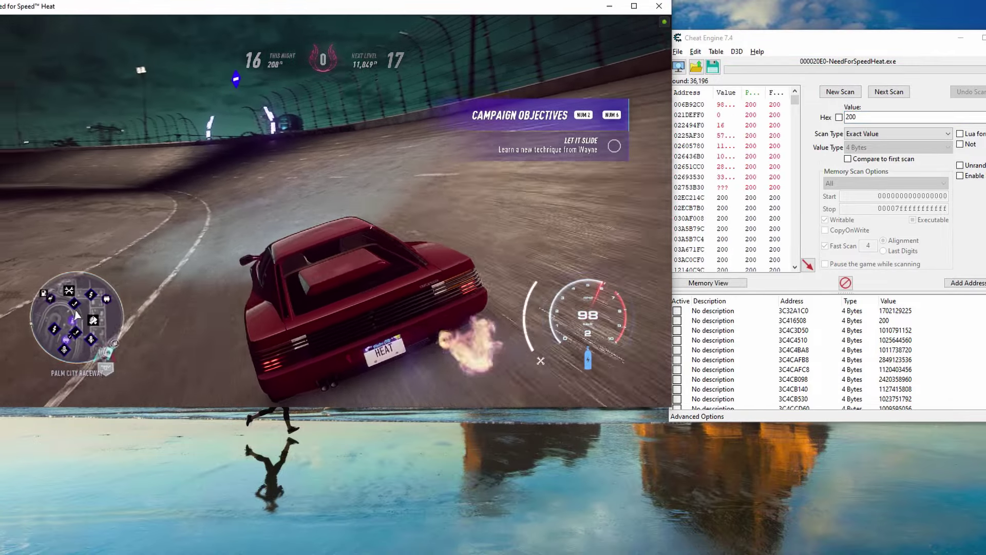
key("w")
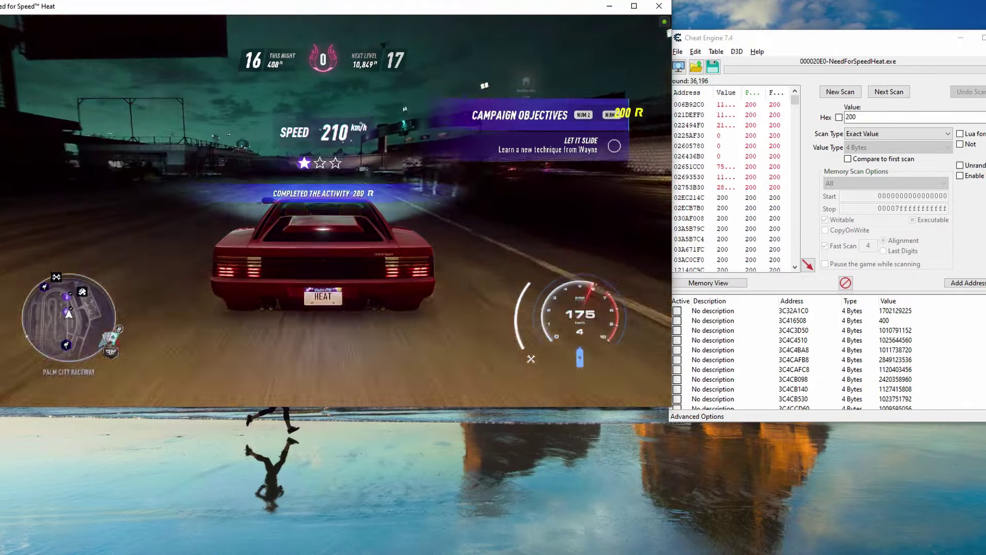
key("alt+Tab")
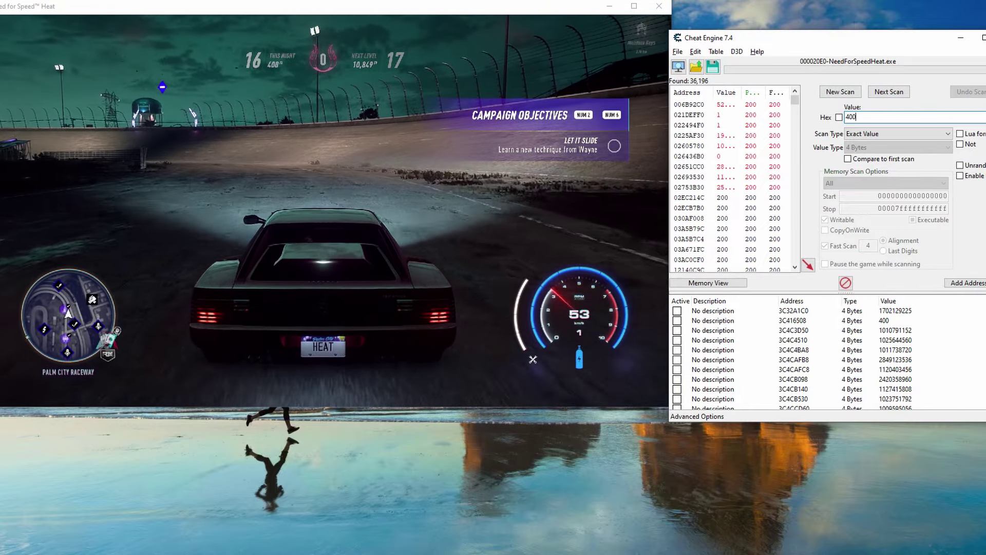
left_click(883, 93)
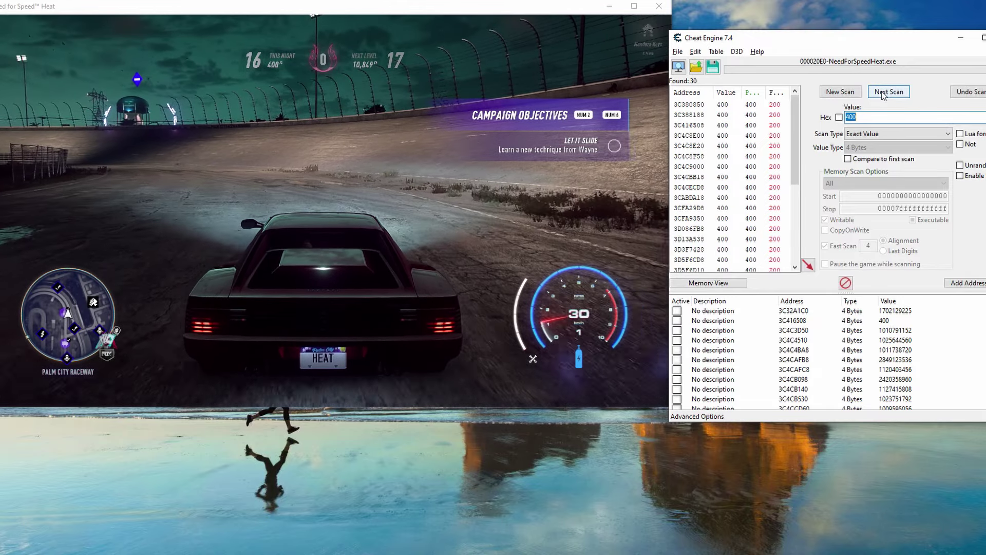
Step: Clear all old entries from the address list and add every address found by the 400 scan
left_click(714, 312)
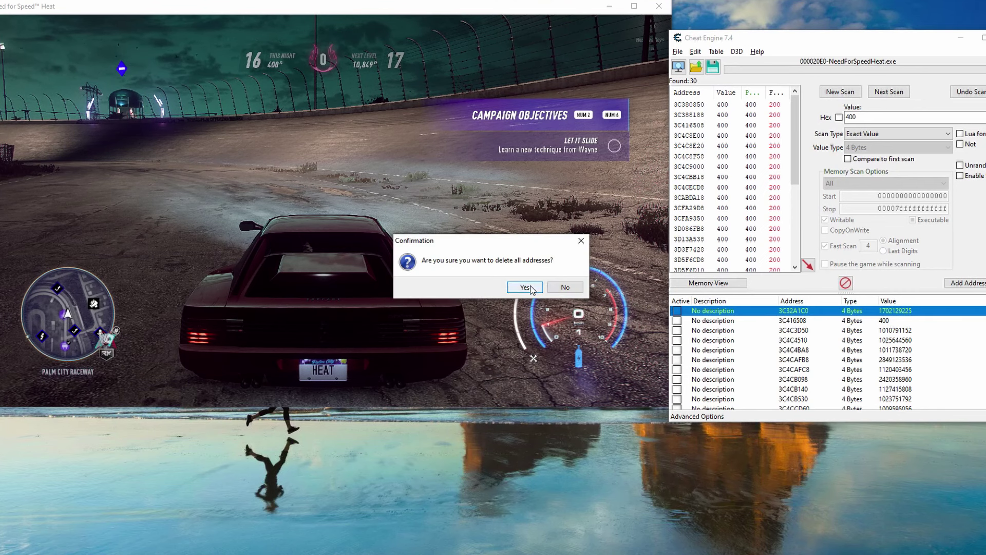
left_click(531, 290)
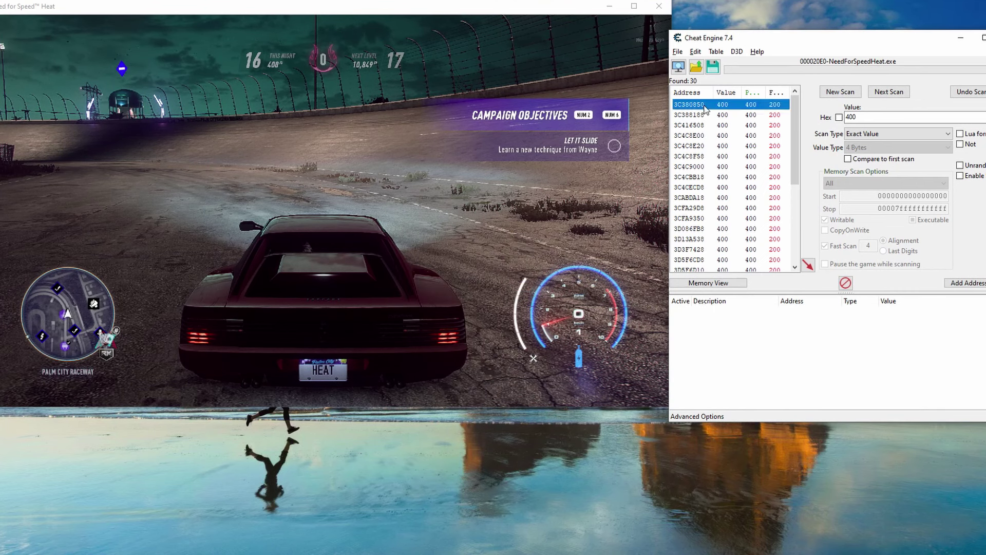
key("shift+Down")
key("shift+Down")
key("shift+Down")
key("shift+Down")
key("shift+Down")
key("shift+Down")
key("shift+Down")
key("shift+Down")
key("shift+Down")
key("shift+Down")
key("shift+Down")
key("shift+Down")
key("shift+Down")
key("shift+Down")
key("shift+Down")
key("shift+Down")
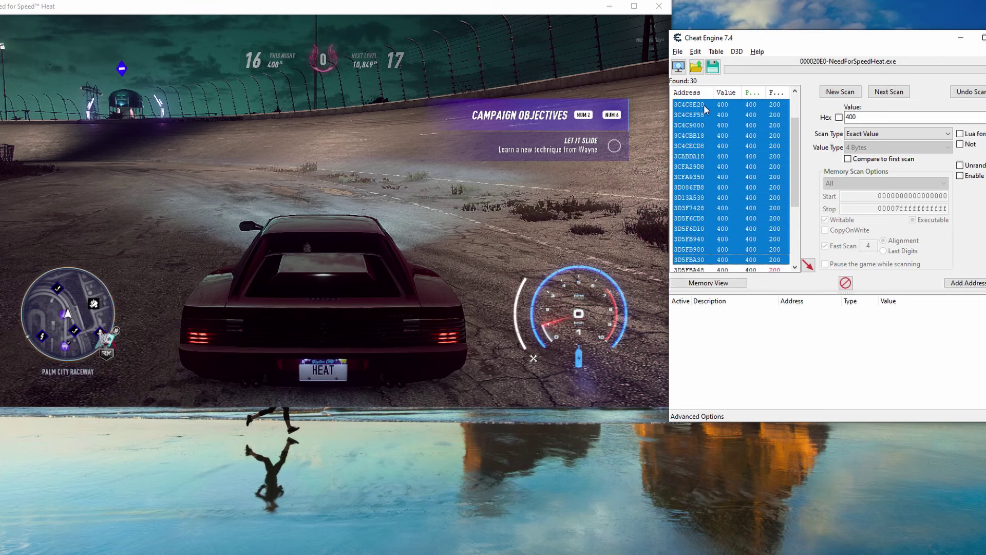
right_click(706, 109)
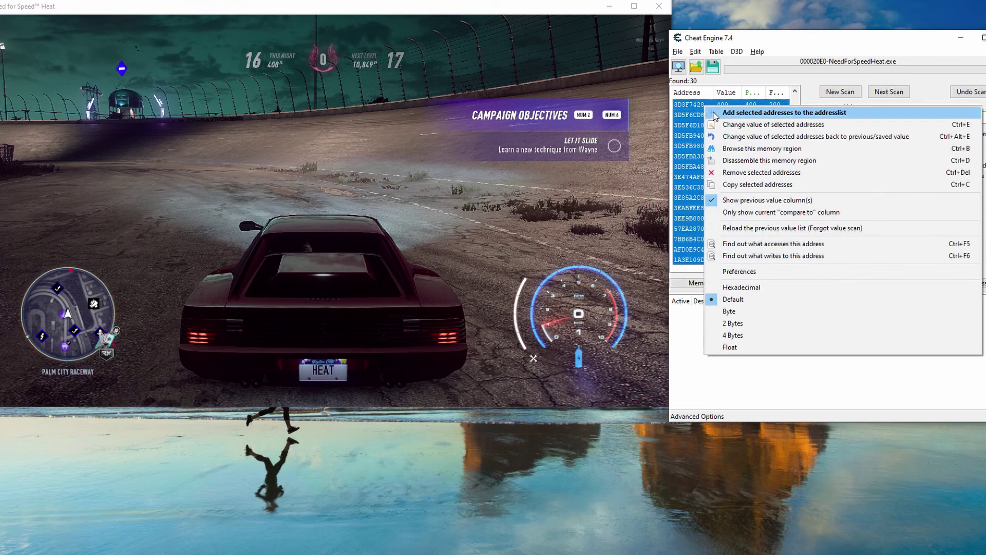
left_click(715, 113)
Step: Set the value of all the newly listed REP addresses to 500000000
left_click(730, 312)
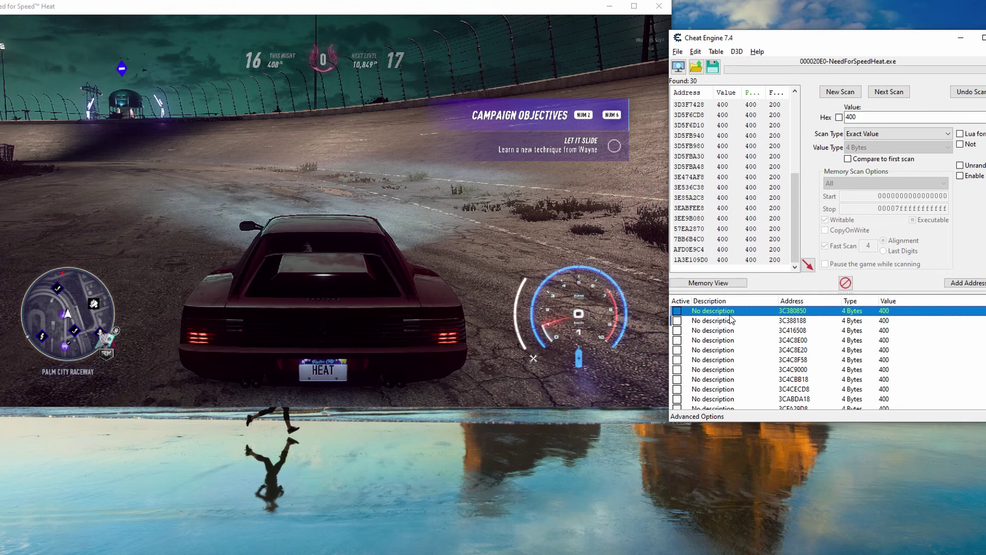
key("shift+Down")
key("shift+Down")
key("shift+Down")
key("shift+Down")
key("shift+Down")
key("shift+Down")
key("shift+Down")
key("shift+Down")
key("shift+Down")
key("shift+Down")
key("shift+Down")
key("shift+Down")
key("shift+Down")
key("shift+Down")
key("shift+Down")
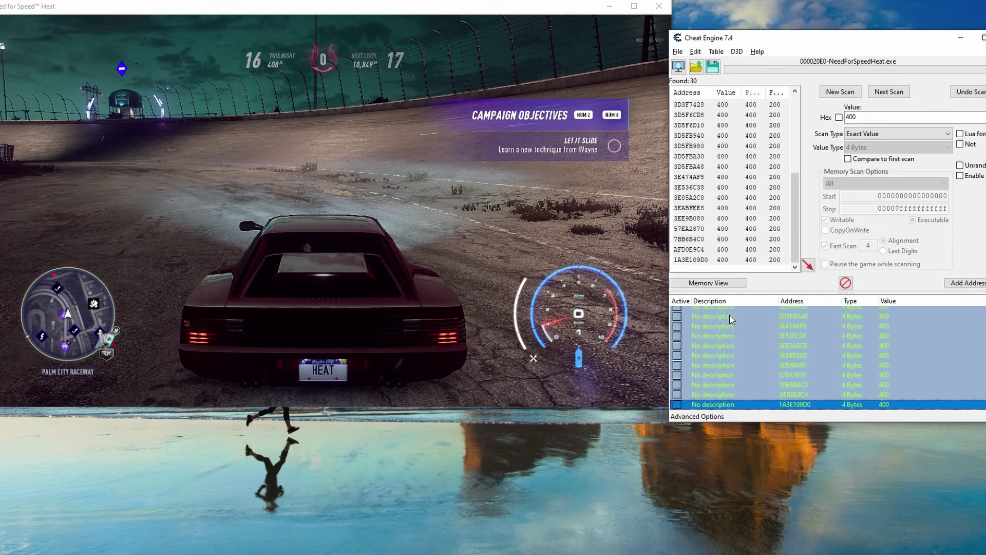
right_click(731, 318)
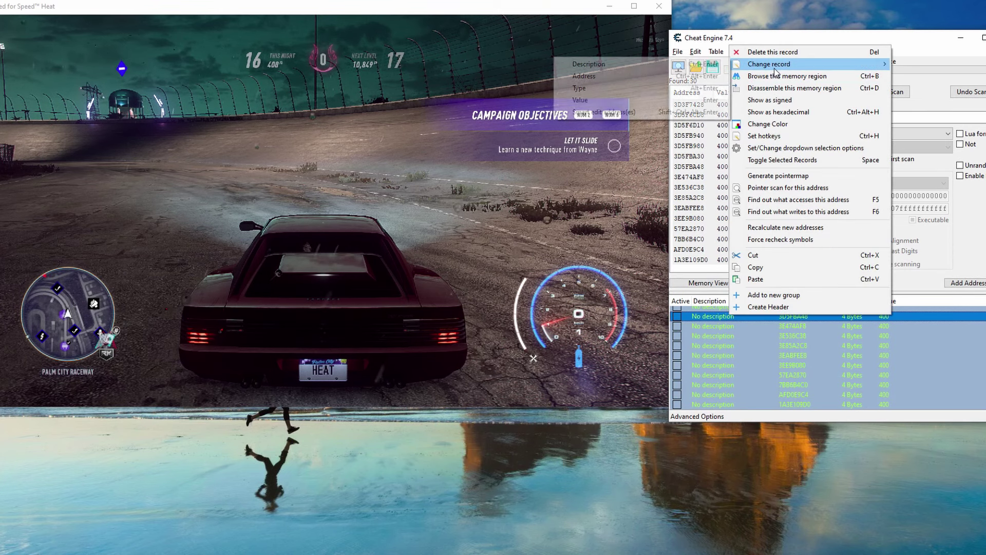
mouse_move(771, 64)
left_click(619, 99)
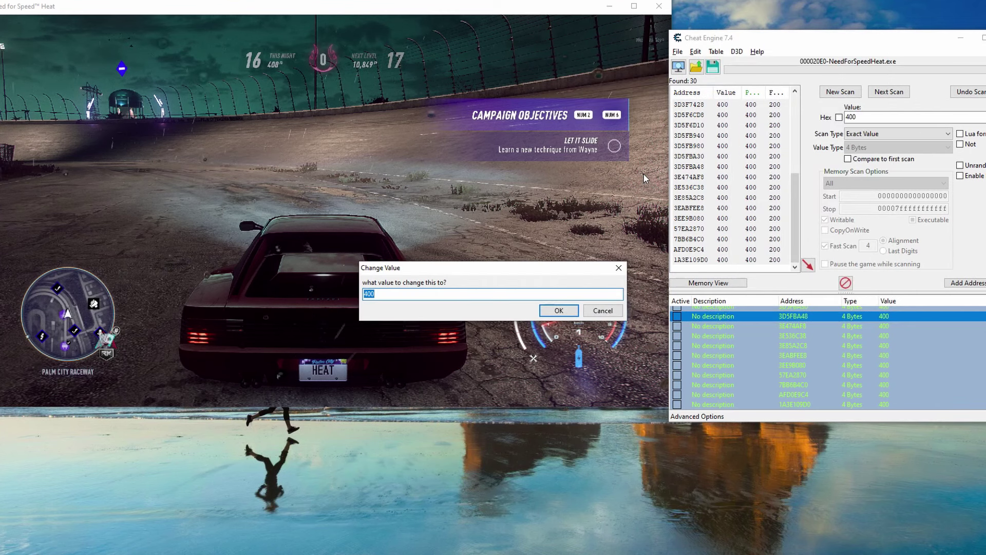
type("50000000")
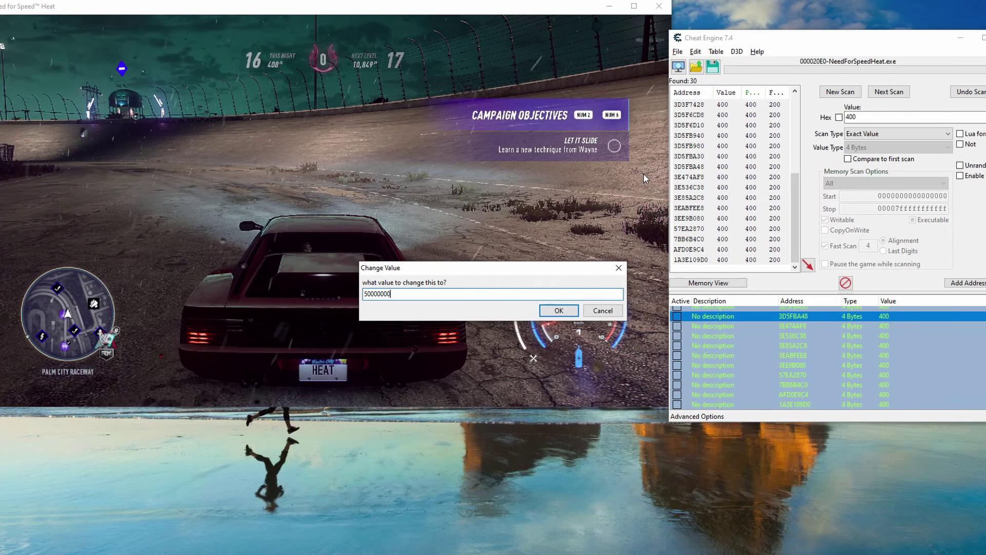
type("0")
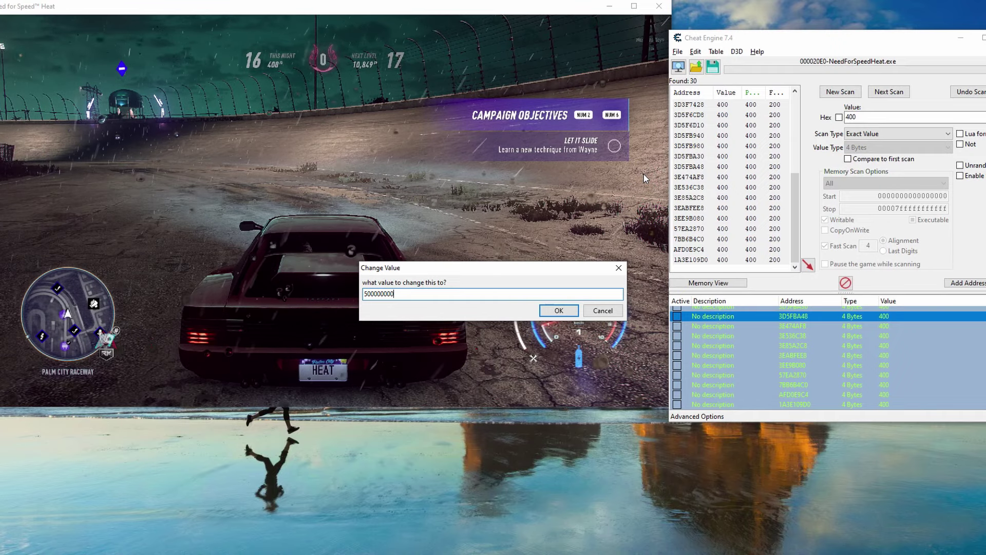
key("Return")
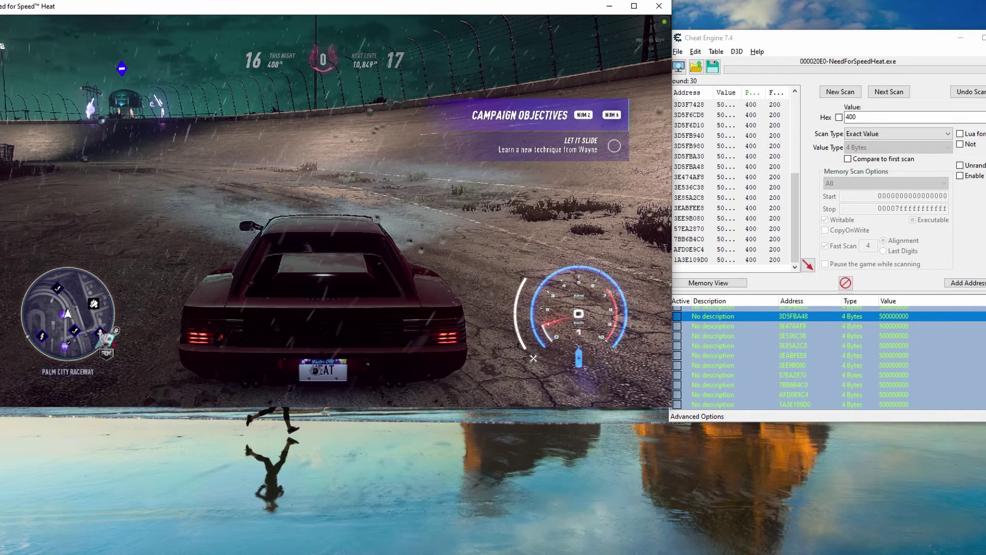
Step: Pause and resume the game, and drive the Ferrari off the raceway banking across the wet ground using nitrous
key("Escape")
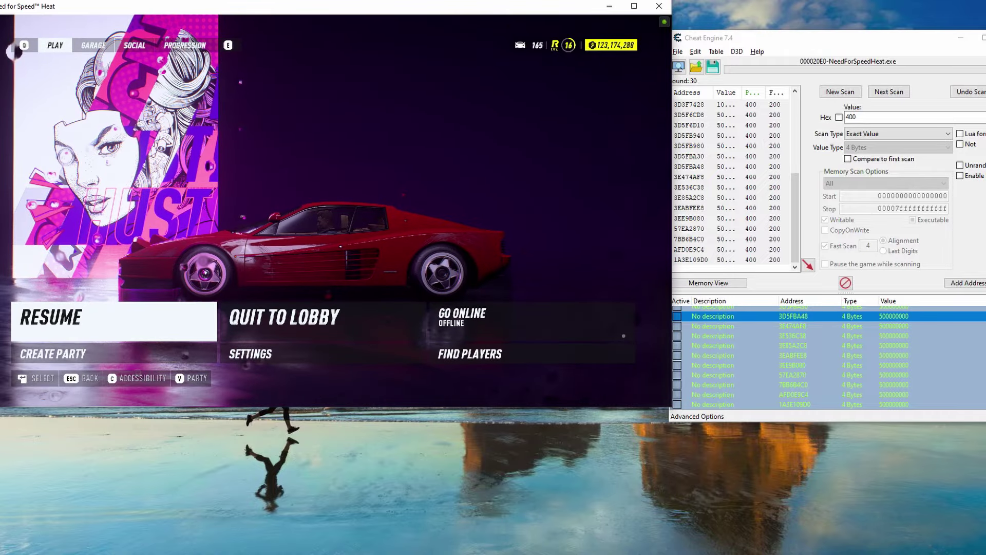
key("Escape")
key("w")
key("a")
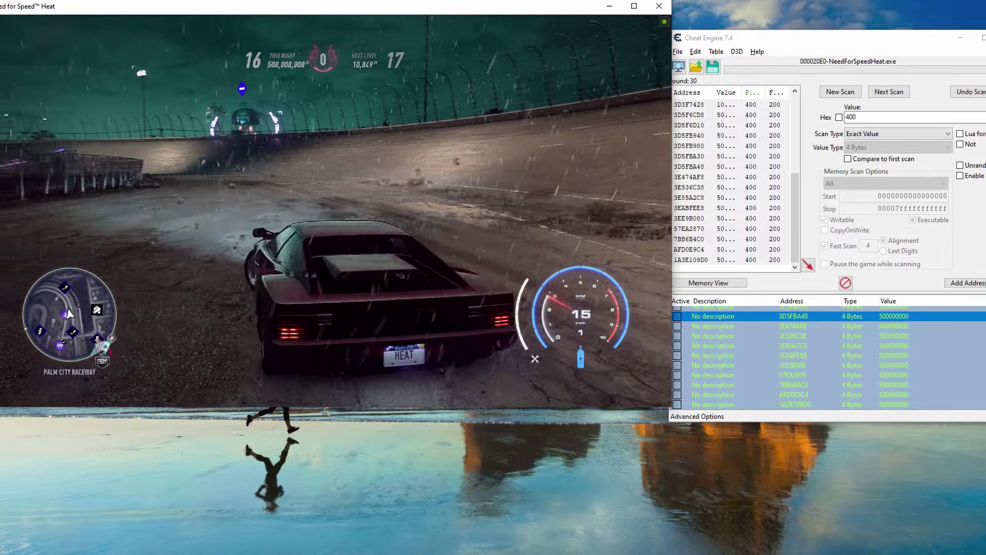
key("w")
key("a")
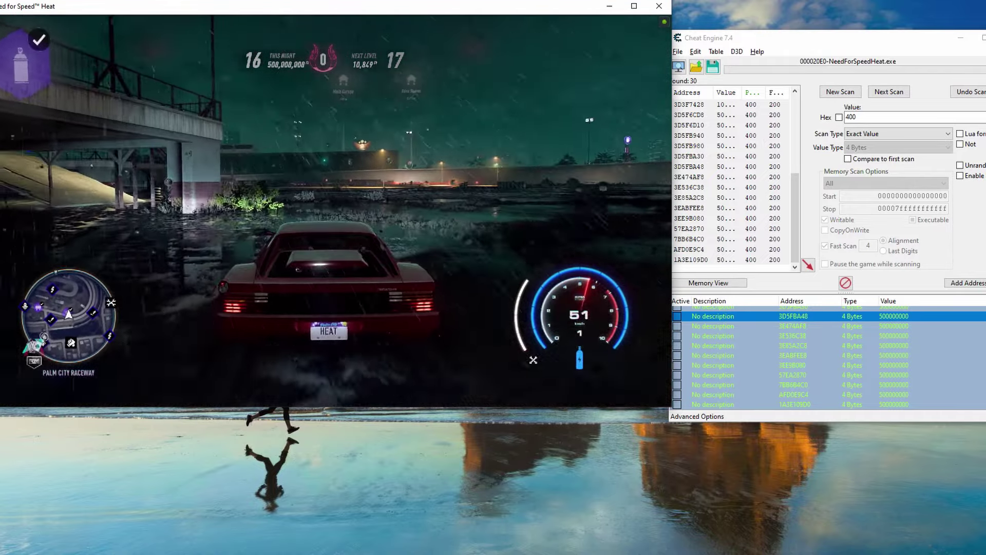
key("w")
key("shift")
key("a")
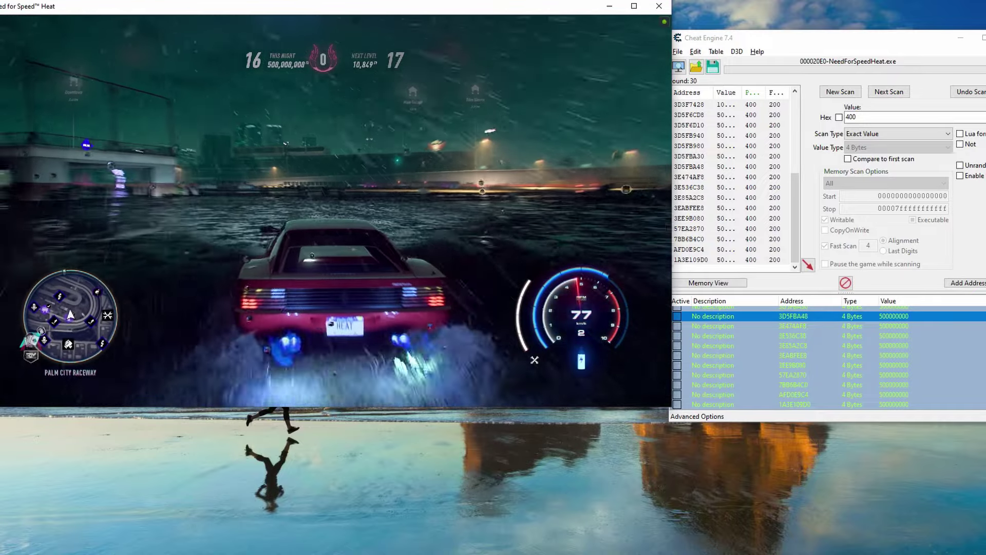
key("w")
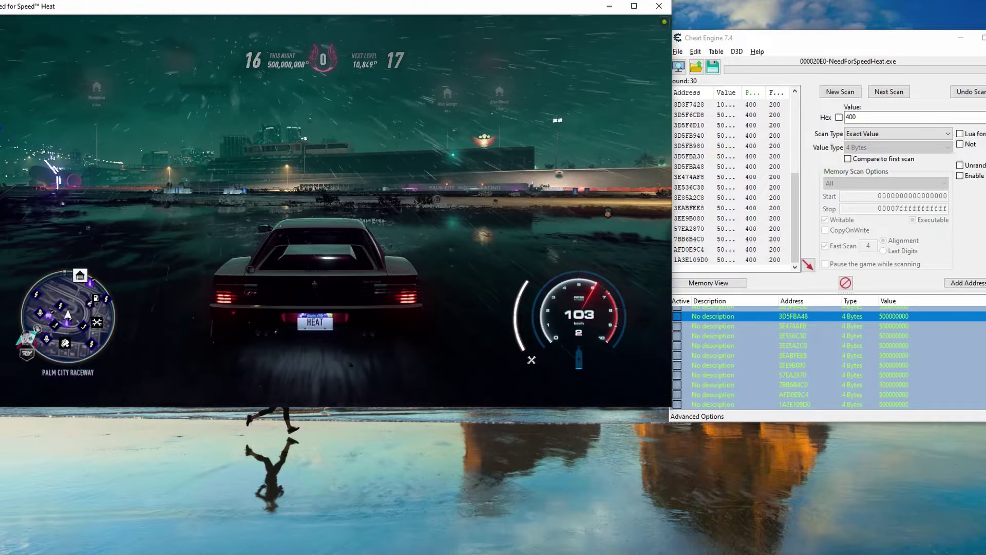